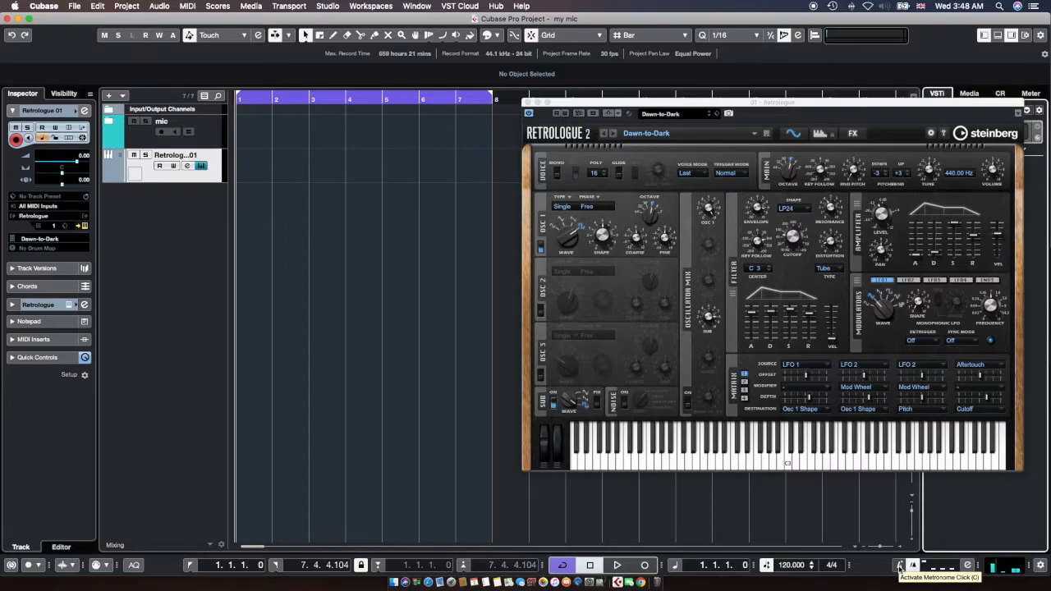
Turn on the metronome click and record a performance onto the Retrologue track
{"action": "left_click", "coordinate": [899, 565]}
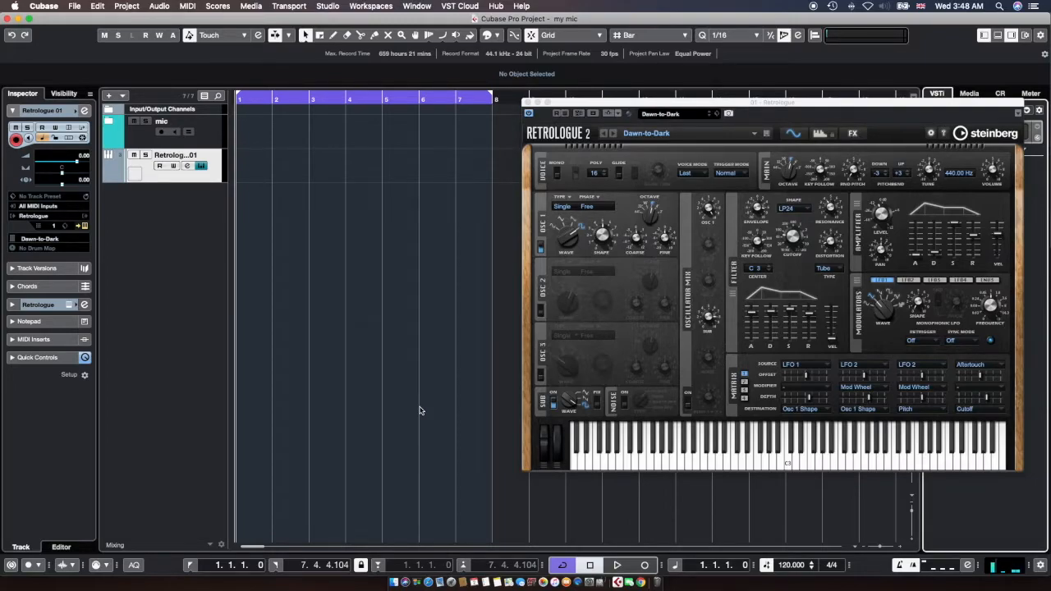
{"action": "key", "text": "KP_Multiply"}
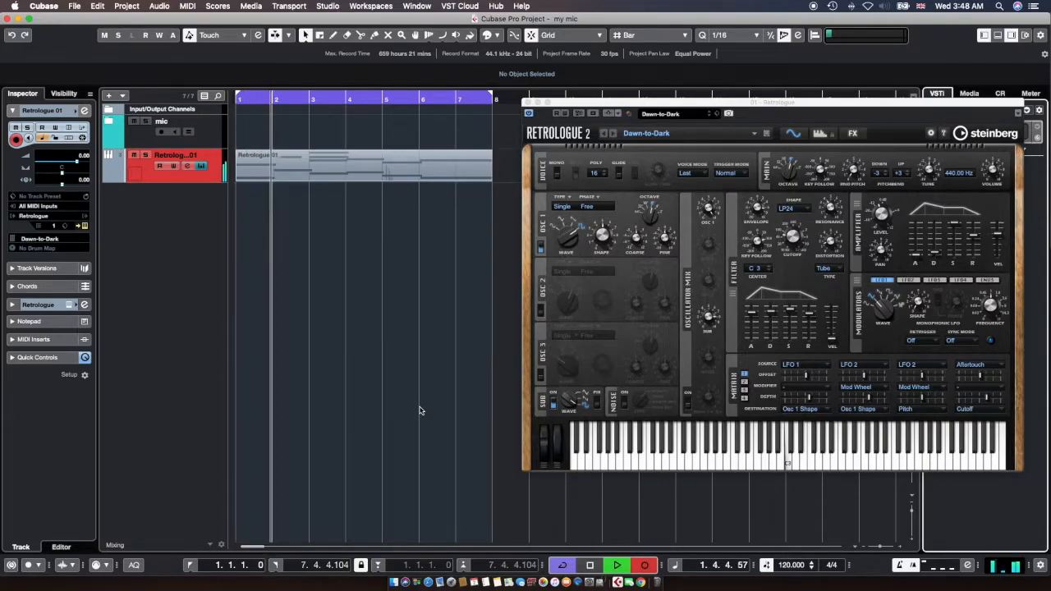
Stop recording, return to the project start and play back the Retrologue 01 part
{"action": "key", "text": "space"}
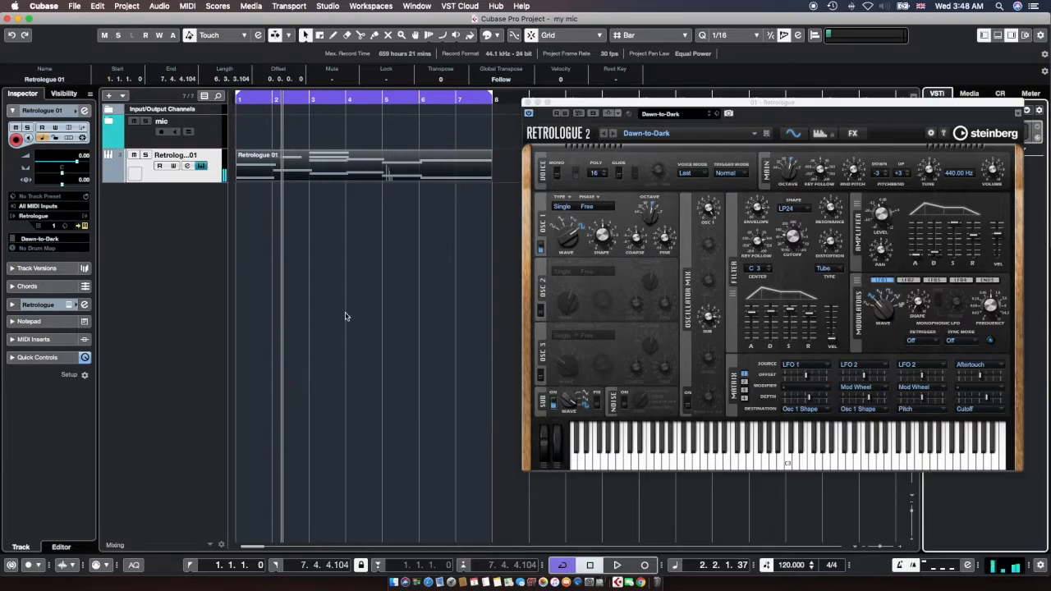
{"action": "key", "text": "Home"}
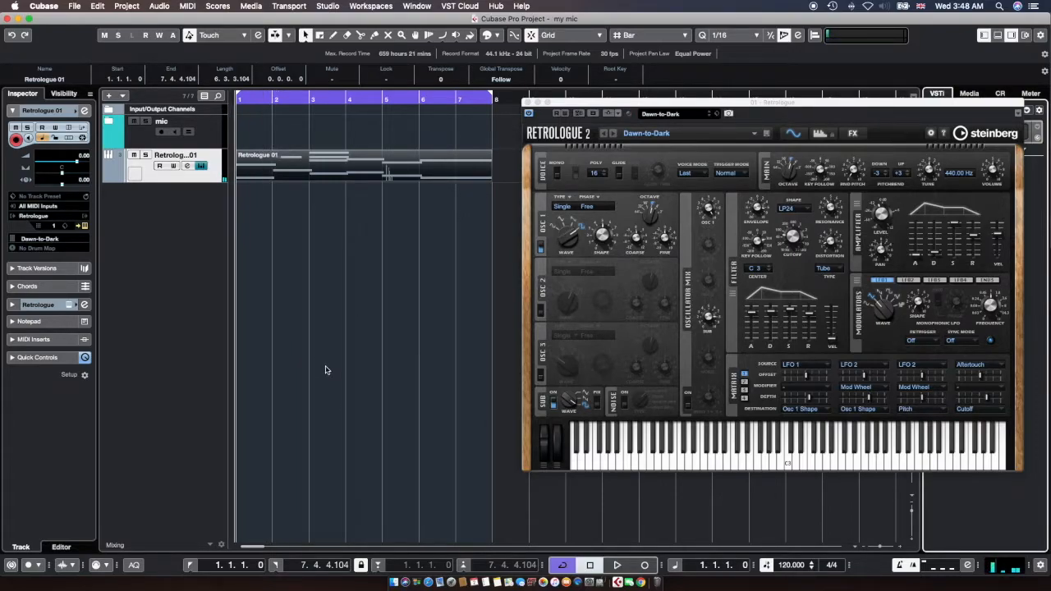
{"action": "key", "text": "space"}
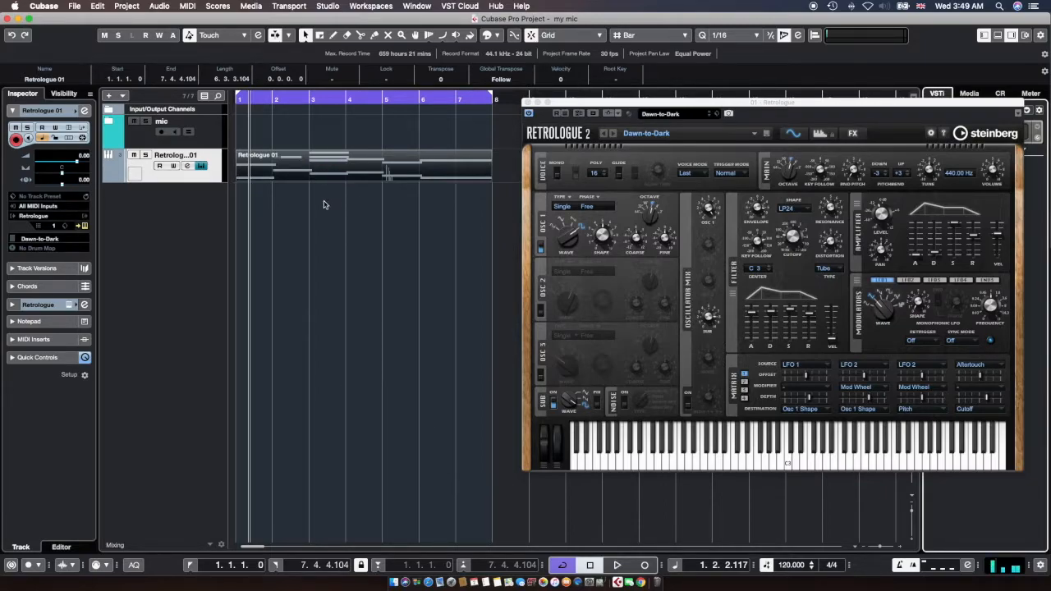
Open Retrologue 01 in the Key Editor, move the synth window right and select all notes
{"action": "left_click", "coordinate": [188, 6]}
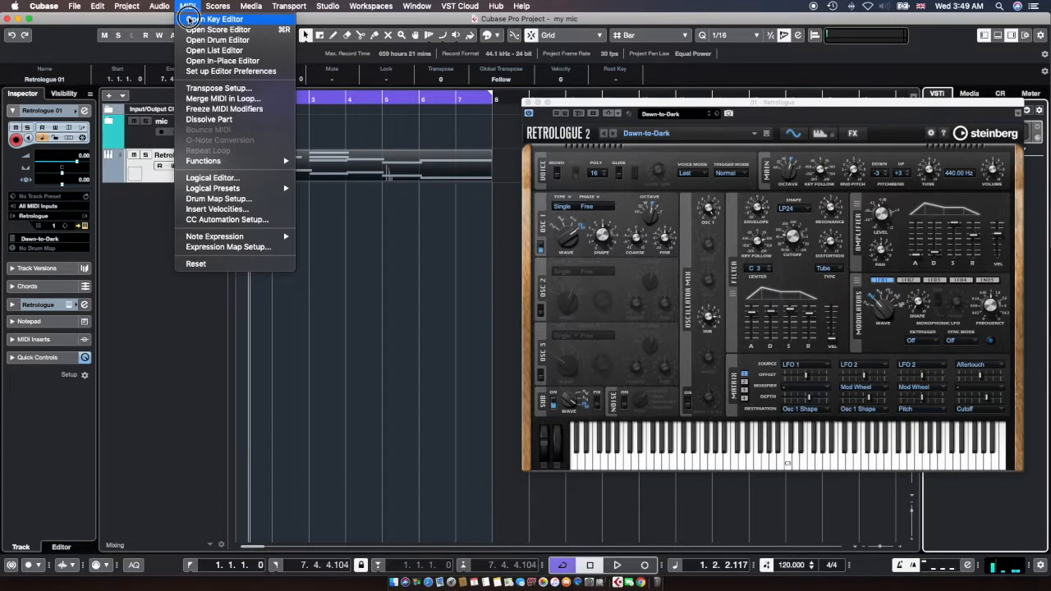
{"action": "left_click", "coordinate": [188, 18]}
{"action": "left_click", "coordinate": [657, 107]}
{"action": "left_click_drag", "start_coordinate": [657, 107], "coordinate": [789, 99]}
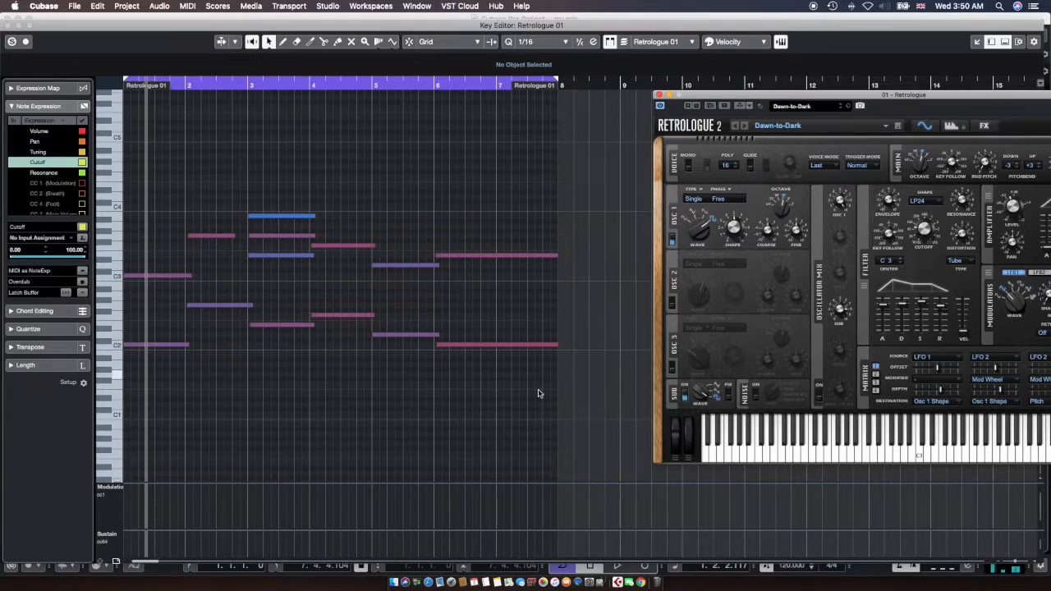
{"action": "left_click", "coordinate": [519, 344]}
{"action": "left_click_drag", "start_coordinate": [519, 344], "coordinate": [148, 191]}
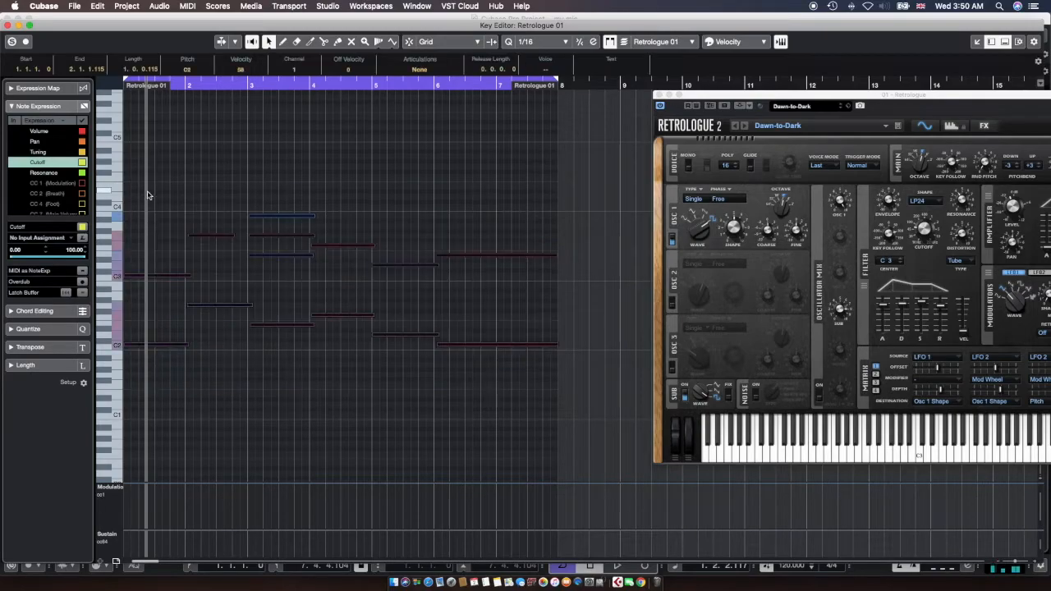
Iteratively quantize the selected notes to the 1/16 grid at strength 60
{"action": "left_click", "coordinate": [45, 330]}
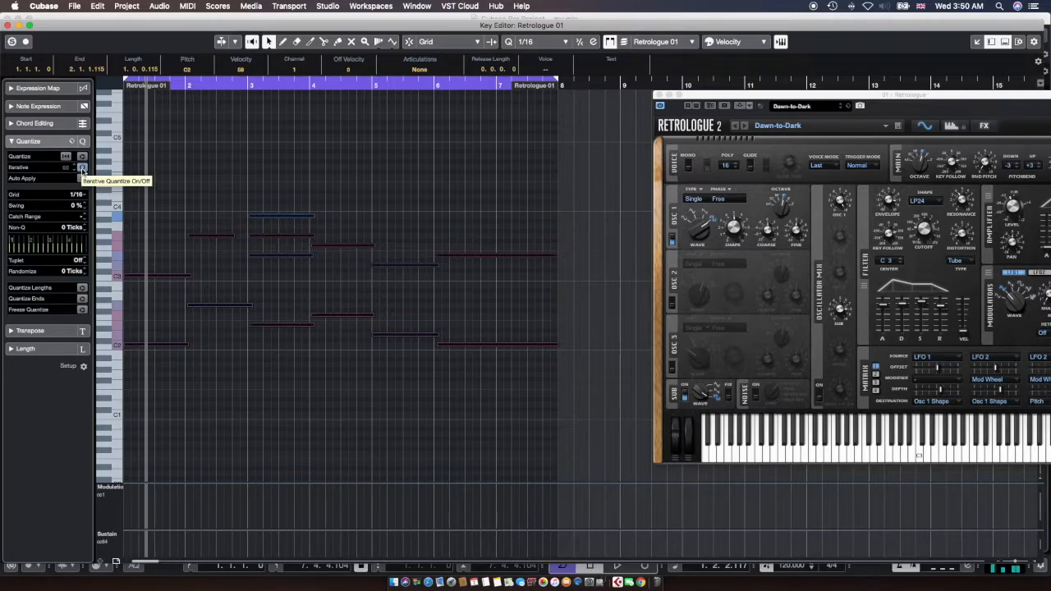
{"action": "left_click", "coordinate": [82, 167]}
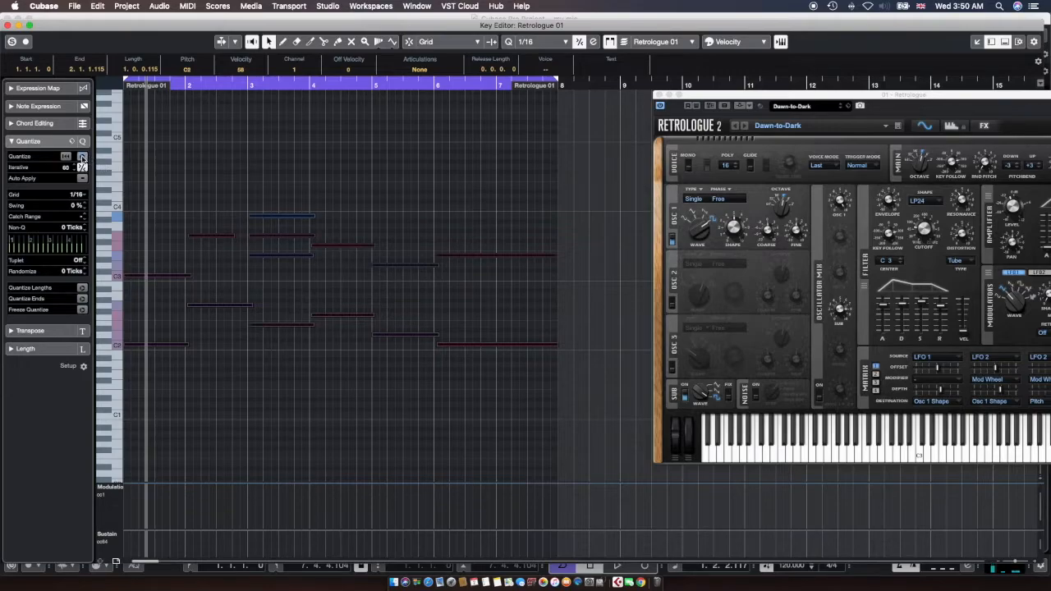
{"action": "left_click", "coordinate": [81, 157]}
{"action": "left_click", "coordinate": [293, 148]}
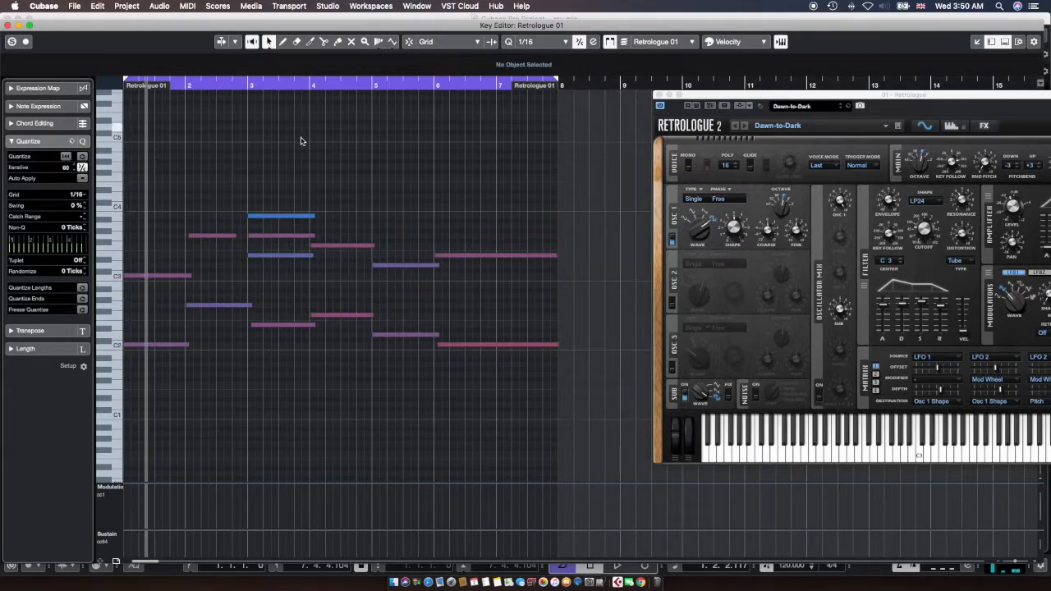
Raise the velocity of several notes, then select all the notes again
{"action": "left_click_drag", "start_coordinate": [168, 162], "coordinate": [536, 289]}
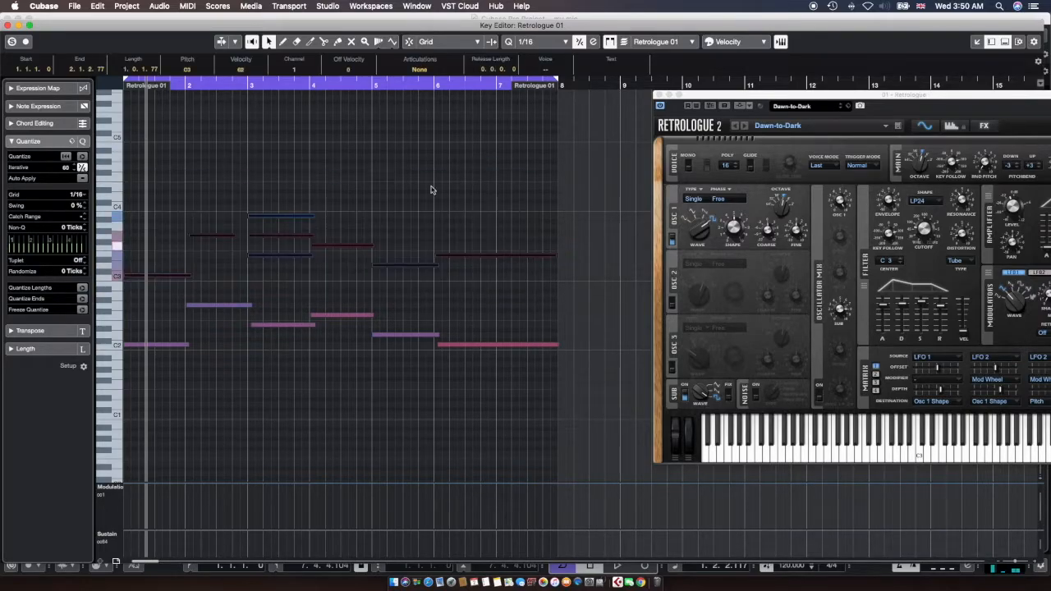
{"action": "left_click_drag", "start_coordinate": [242, 69], "coordinate": [243, 49]}
{"action": "left_click_drag", "start_coordinate": [267, 165], "coordinate": [331, 219]}
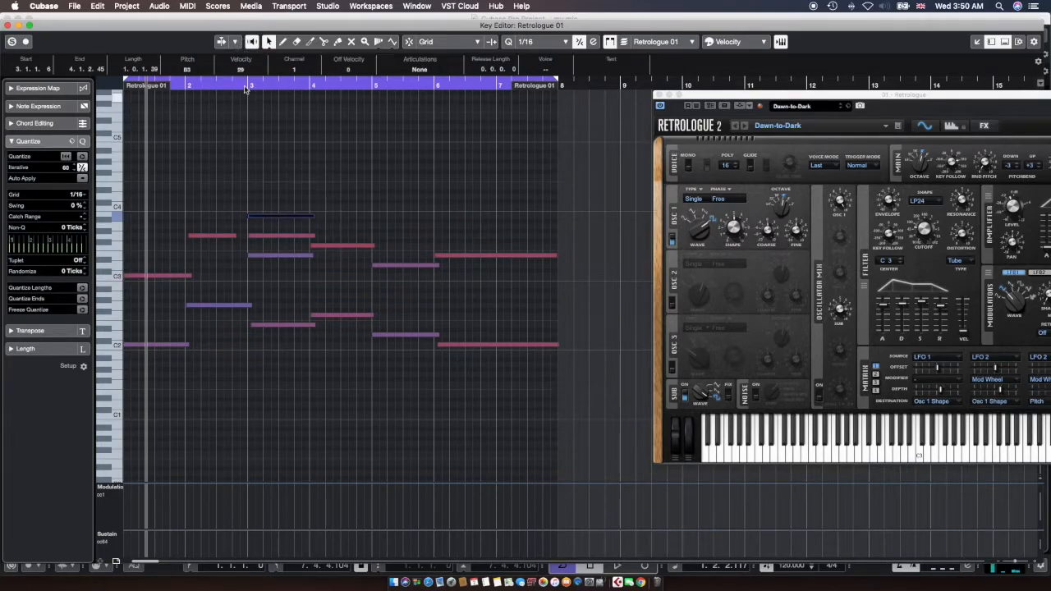
{"action": "left_click", "coordinate": [289, 133]}
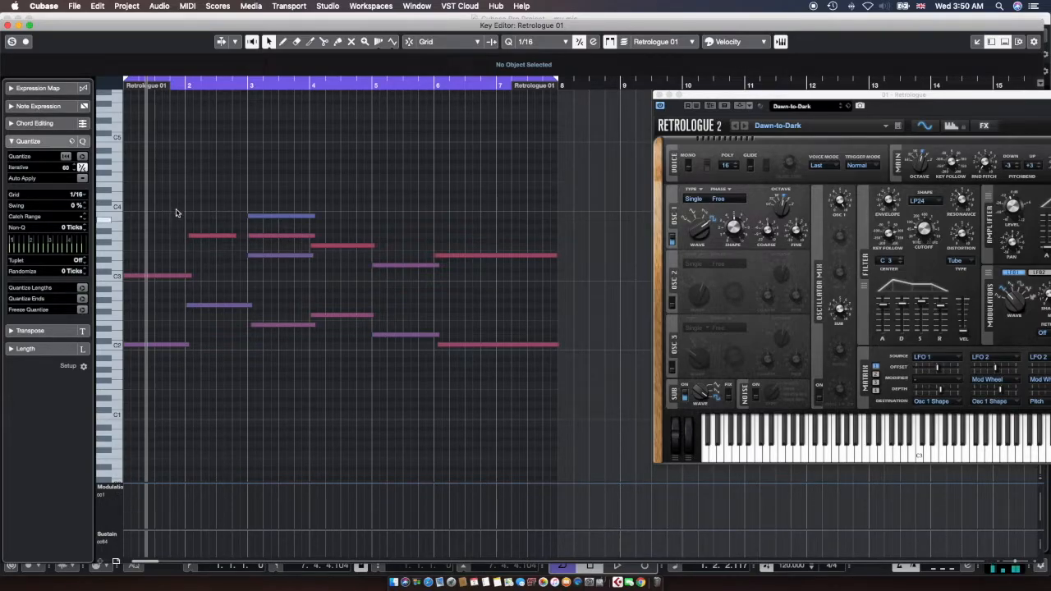
{"action": "left_click_drag", "start_coordinate": [169, 206], "coordinate": [534, 448]}
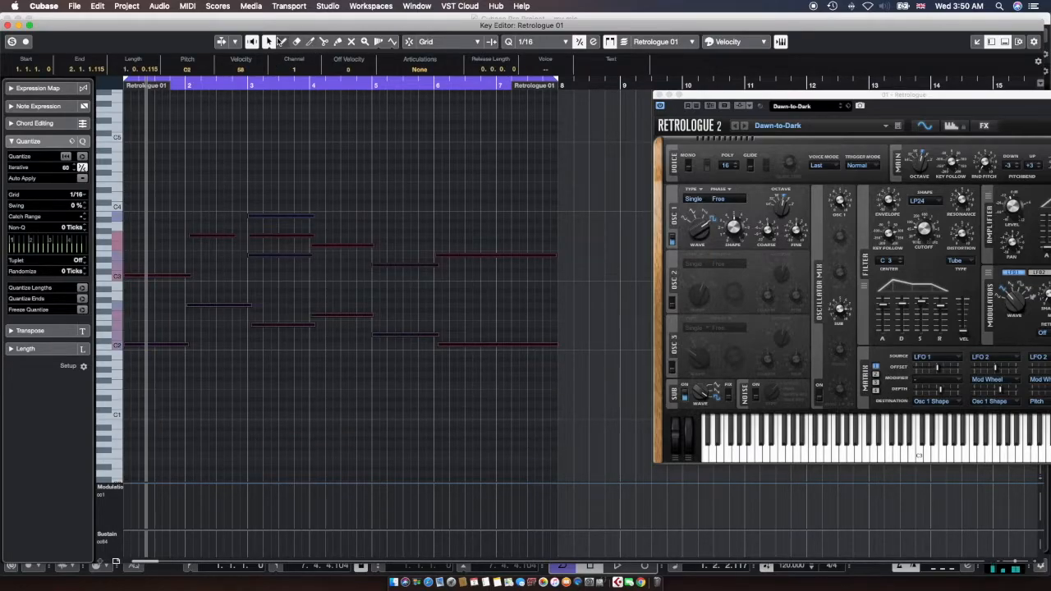
Draw a freehand Modulation (CC1) curve under the notes and play the part from the start
{"action": "left_click", "coordinate": [283, 41]}
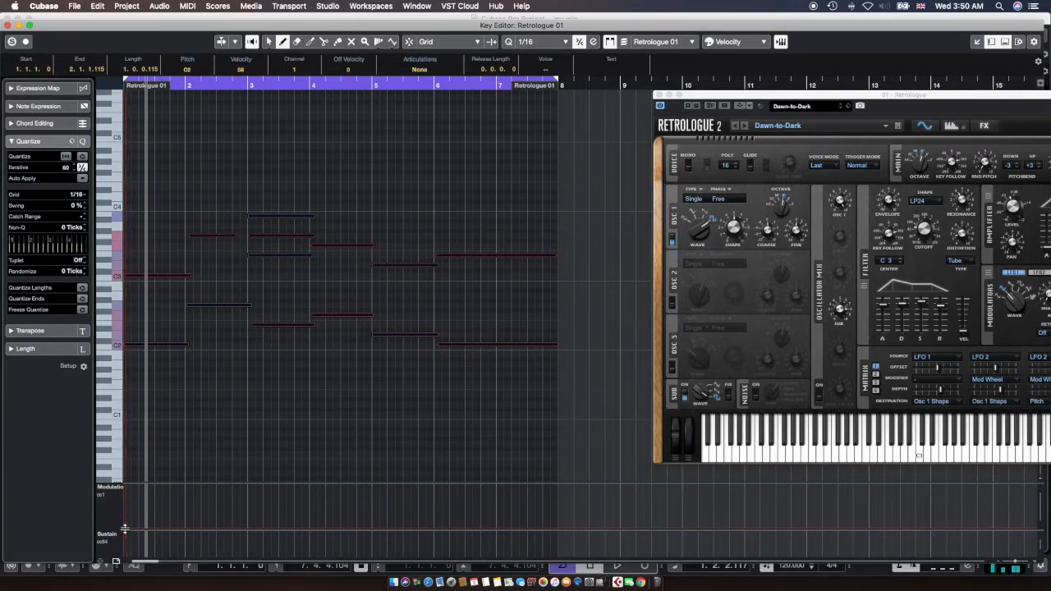
{"action": "mouse_move", "coordinate": [128, 525]}
{"action": "left_mouse_down"}
{"action": "mouse_move", "coordinate": [165, 506]}
{"action": "mouse_move", "coordinate": [389, 517]}
{"action": "mouse_move", "coordinate": [559, 490]}
{"action": "left_mouse_up"}
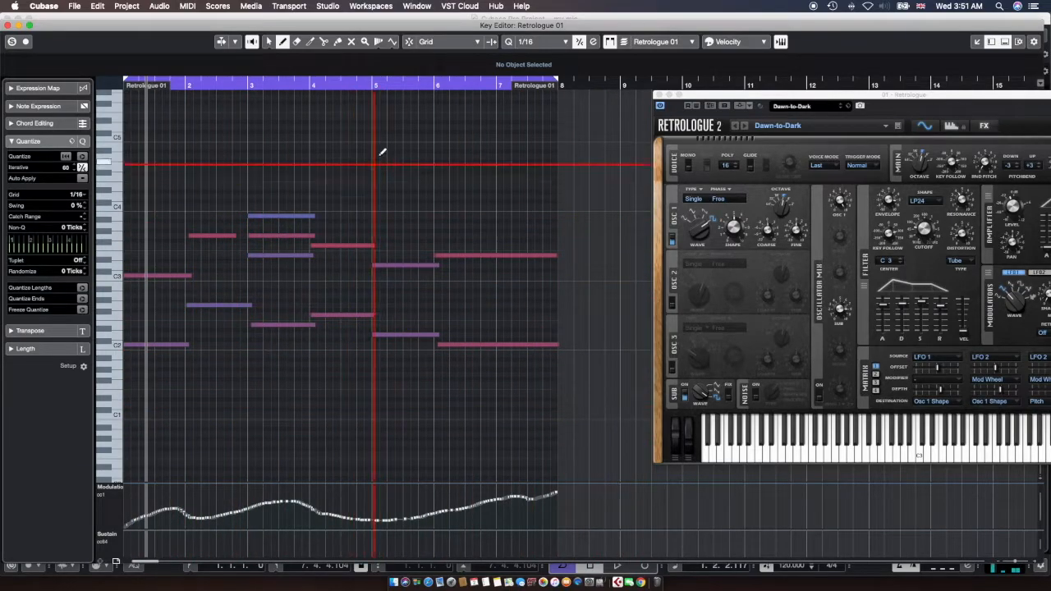
{"action": "key", "text": "period"}
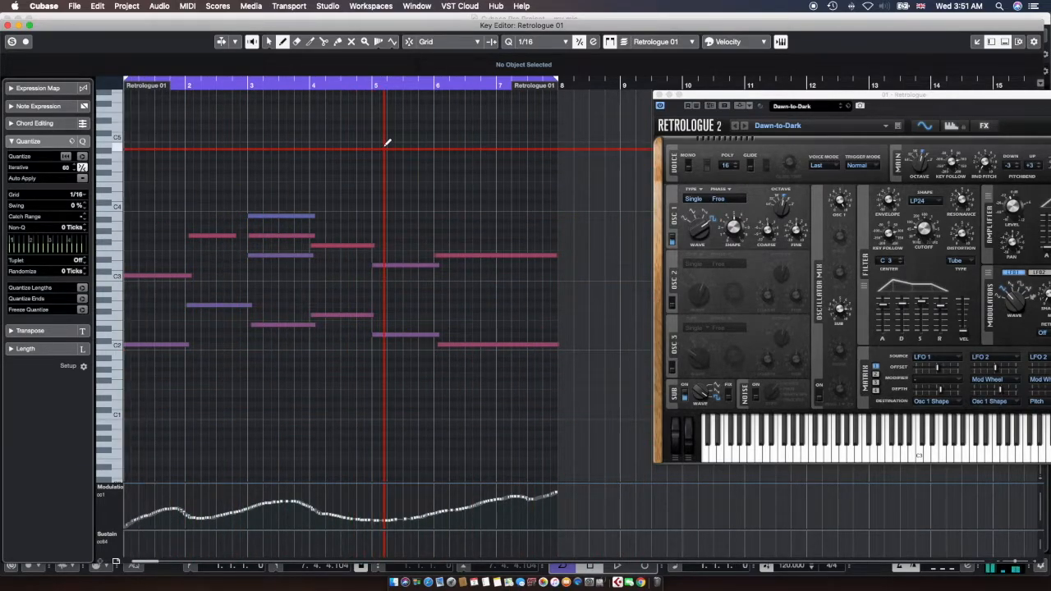
{"action": "key", "text": "space"}
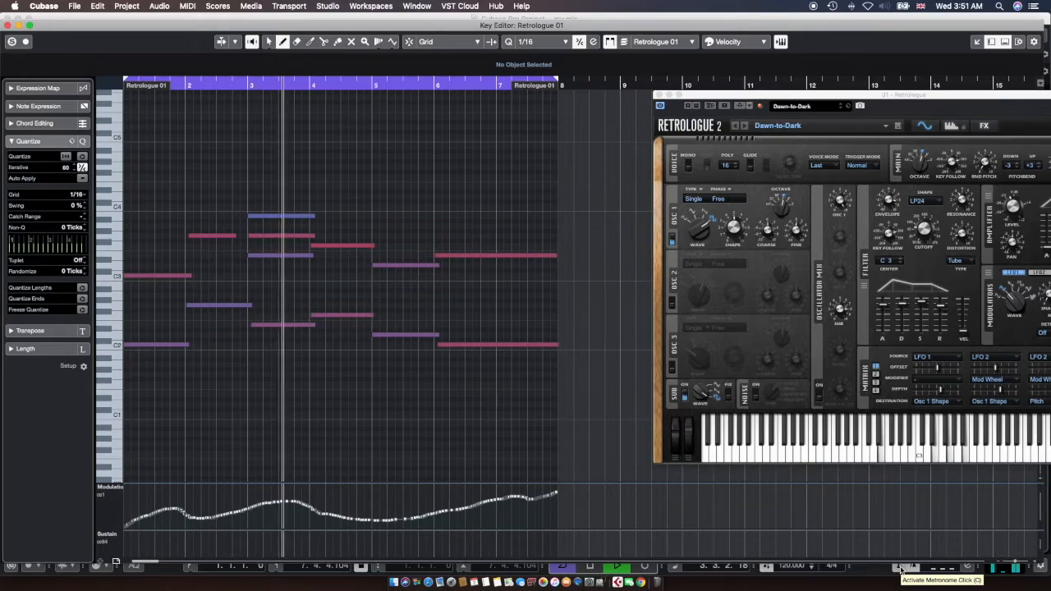
{"action": "key", "text": "space"}
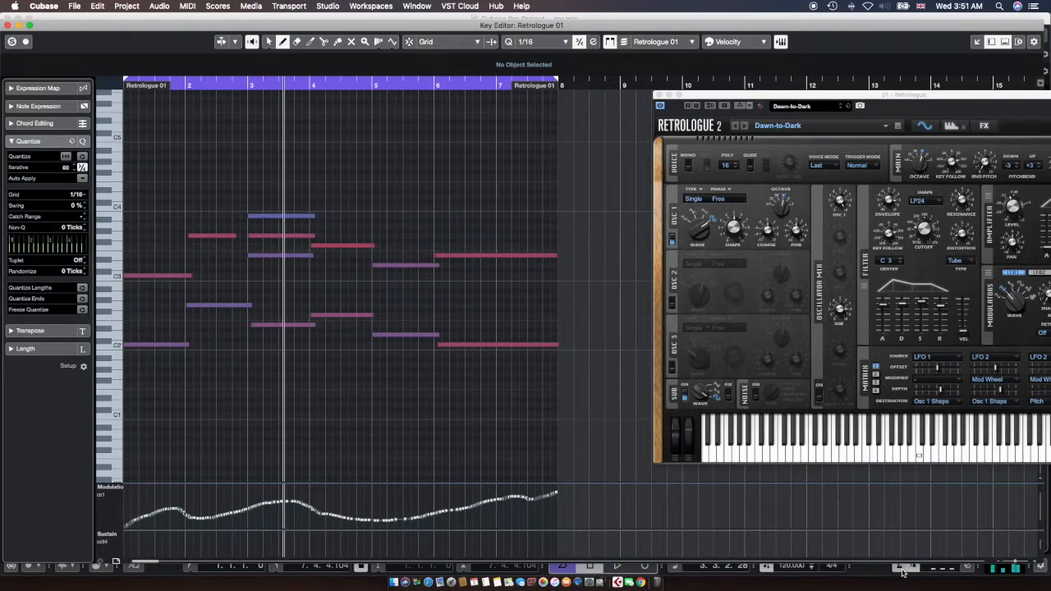
Turn off the metronome click and precount, and bring the Retrologue 01 Key Editor forward
{"action": "left_click", "coordinate": [902, 568]}
{"action": "left_click", "coordinate": [914, 568]}
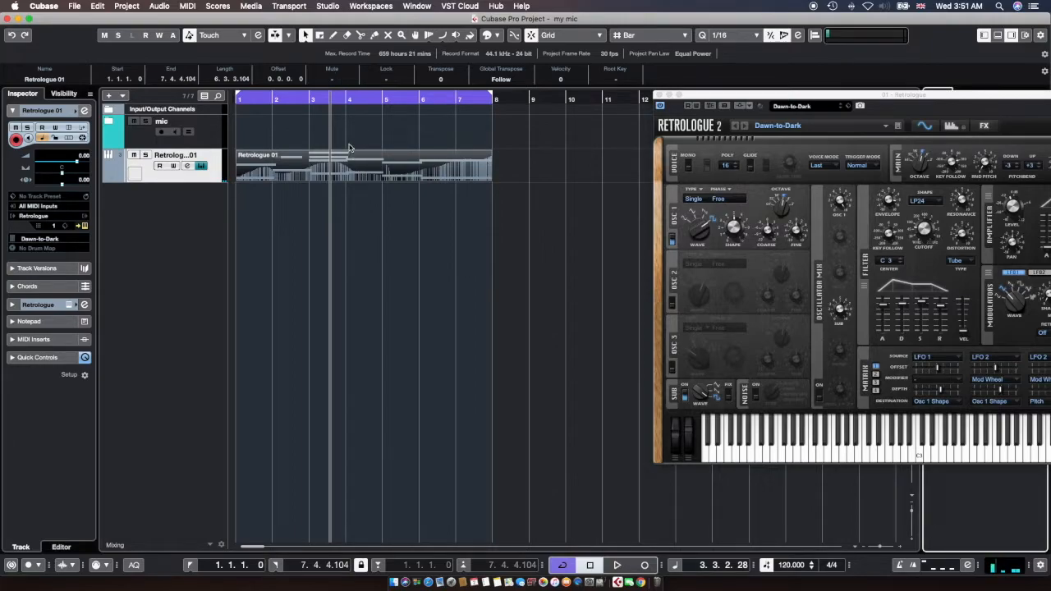
{"action": "left_click", "coordinate": [351, 170]}
{"action": "left_click", "coordinate": [351, 170]}
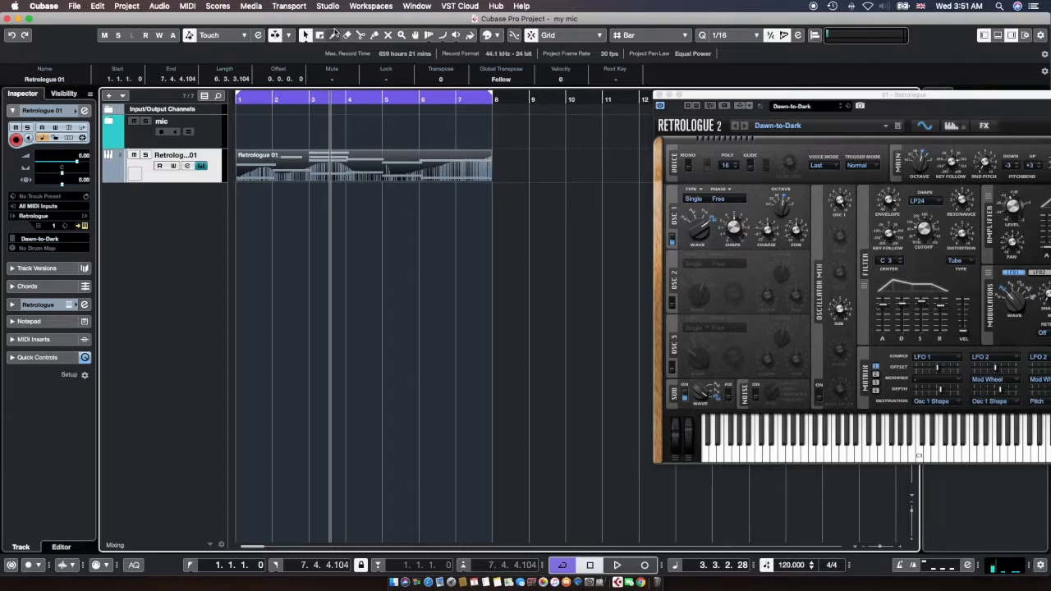
{"action": "left_click_drag", "start_coordinate": [328, 19], "coordinate": [329, 108]}
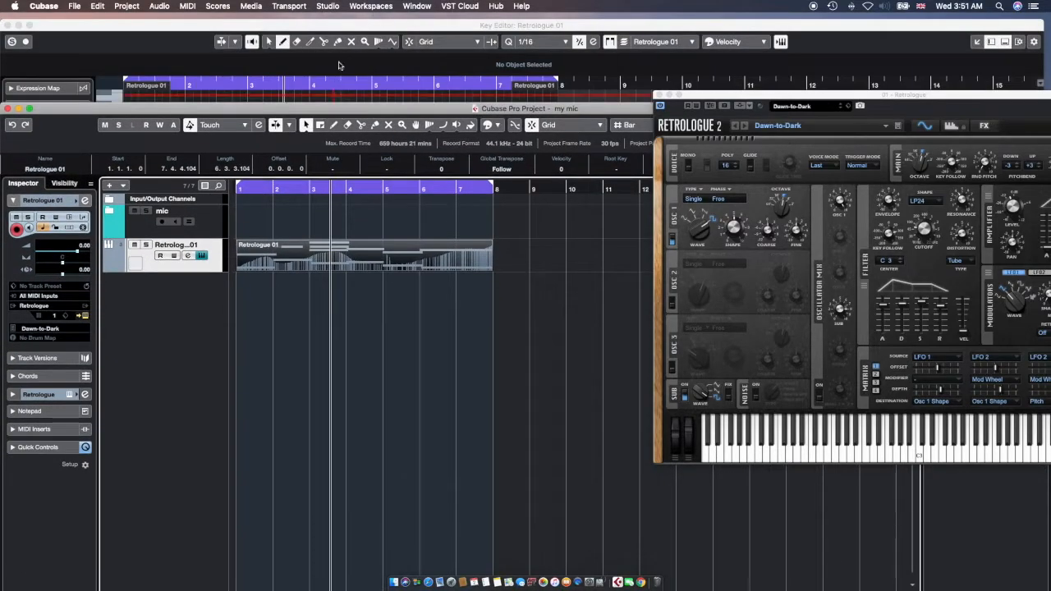
{"action": "left_click", "coordinate": [341, 30]}
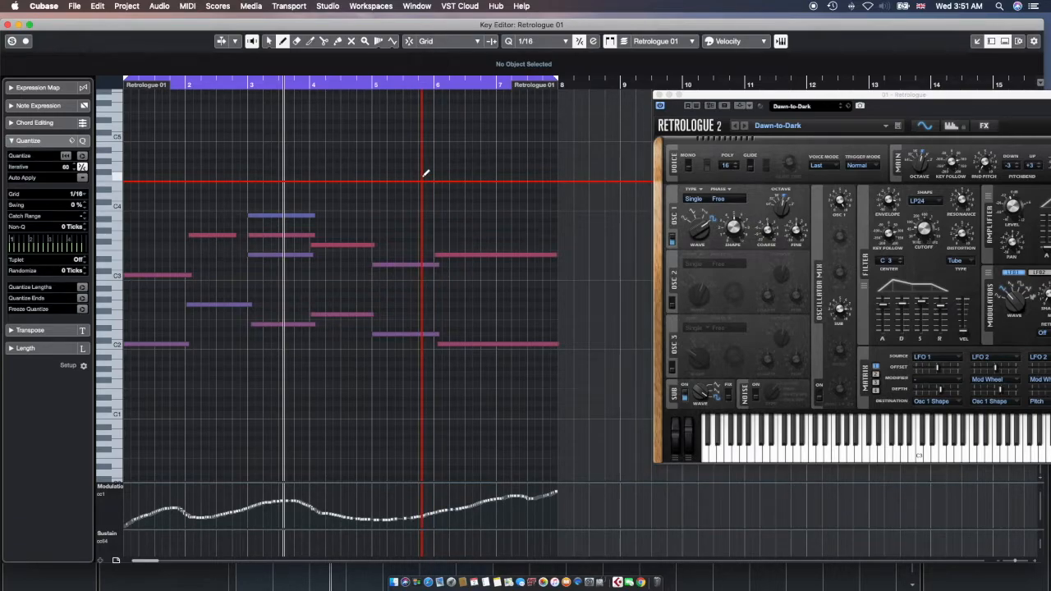
Replay the part, collapse Quantize, pick Object Selection and expand the Note Expression parameter list
{"action": "key", "text": "KP_Subtract"}
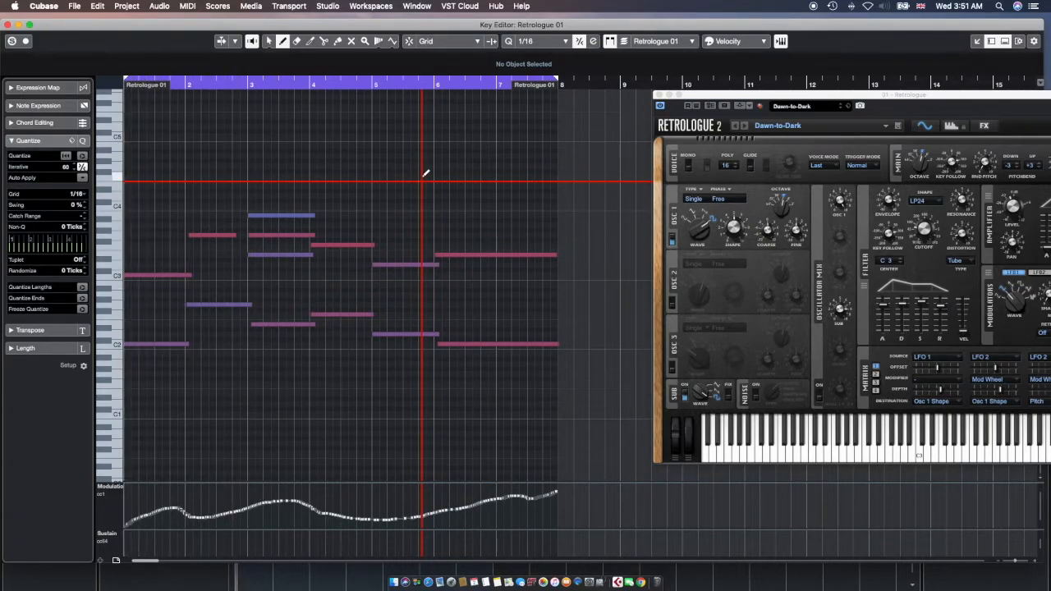
{"action": "key", "text": "space"}
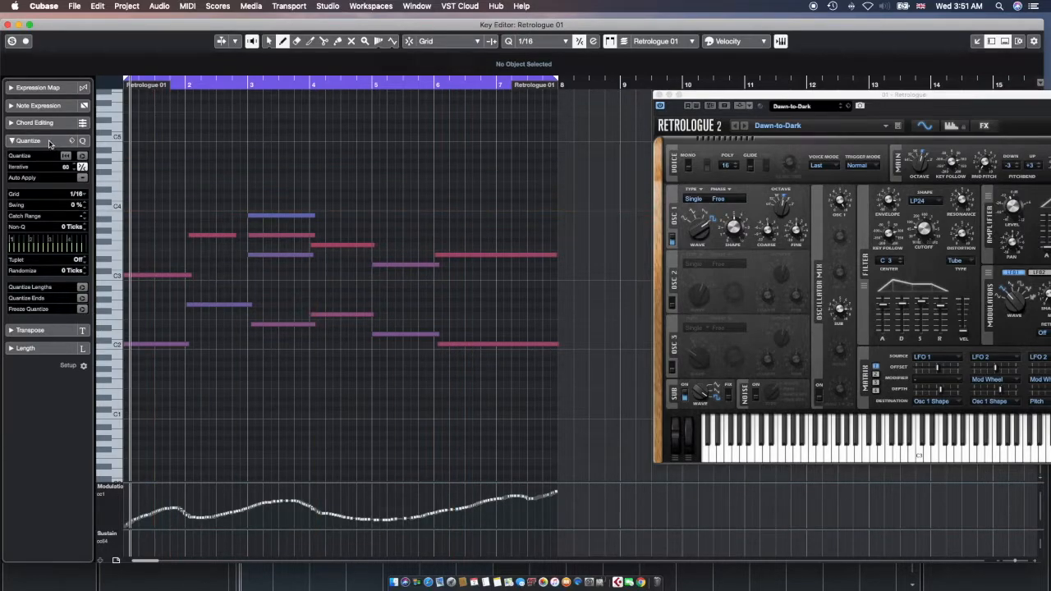
{"action": "left_click", "coordinate": [49, 141]}
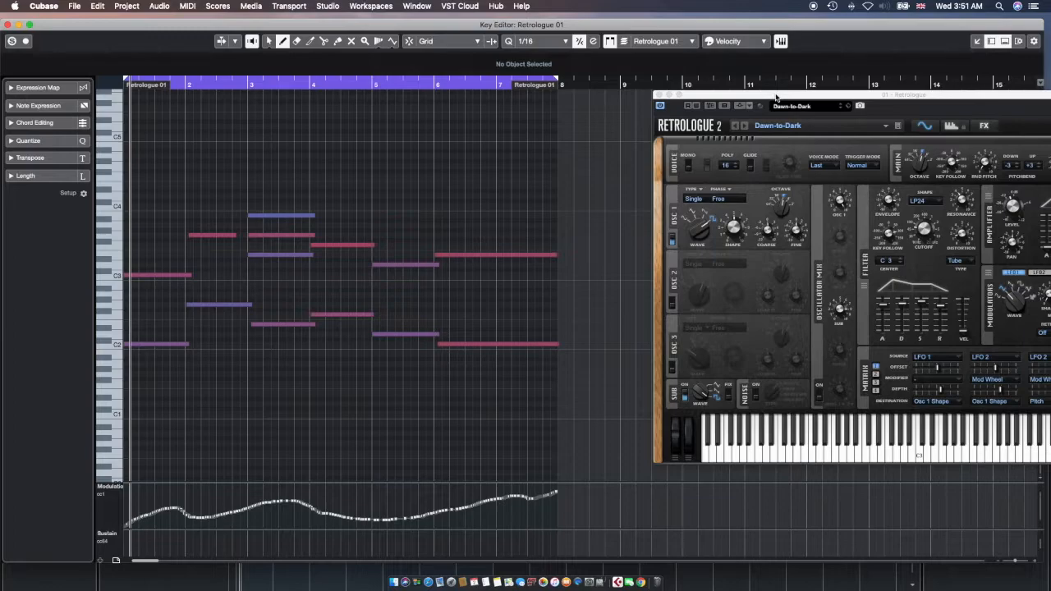
{"action": "left_click", "coordinate": [270, 43]}
{"action": "left_click_drag", "start_coordinate": [794, 97], "coordinate": [697, 89]}
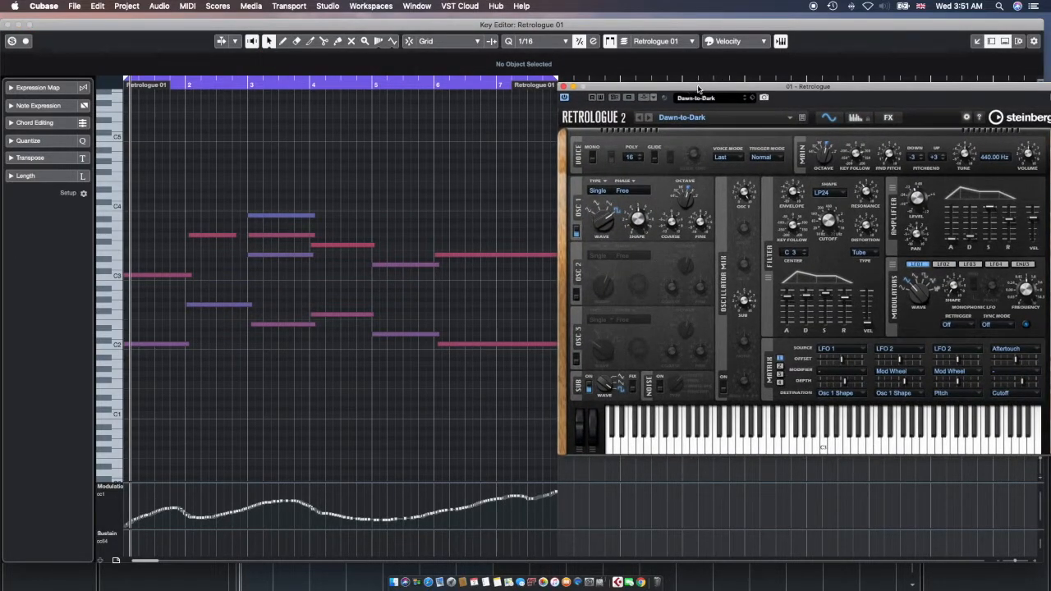
{"action": "left_click", "coordinate": [31, 105]}
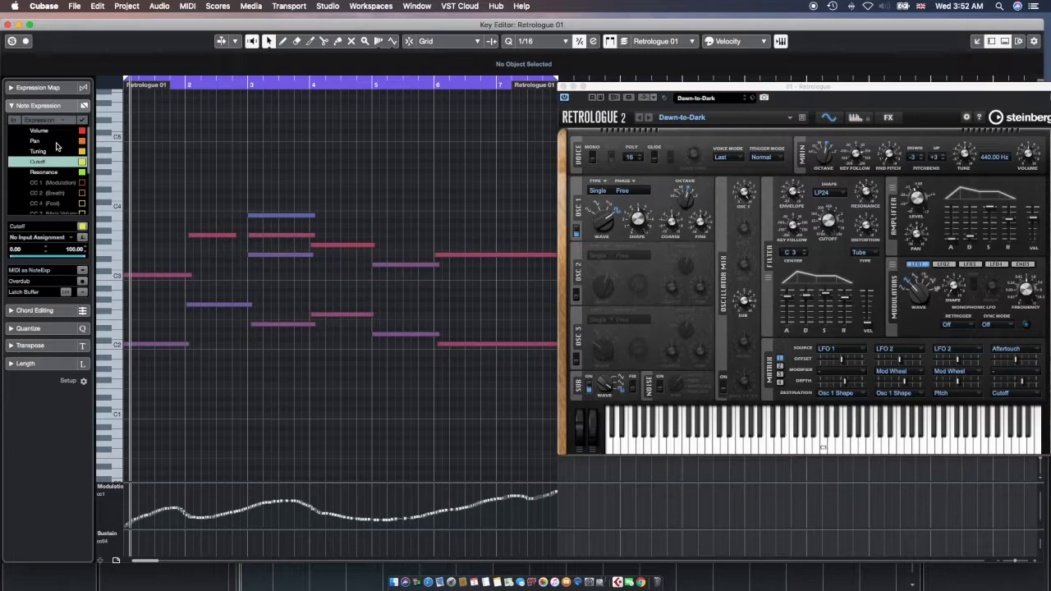
{"action": "scroll", "coordinate": [51, 196], "scroll_direction": "down", "scroll_amount": 3}
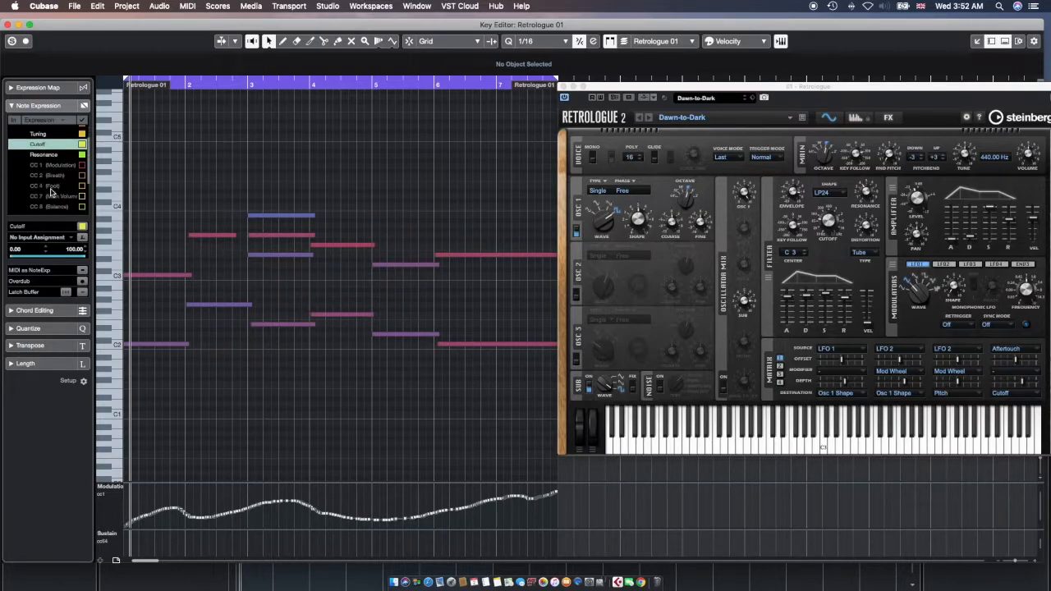
{"action": "scroll", "coordinate": [50, 192], "scroll_direction": "up", "scroll_amount": 3}
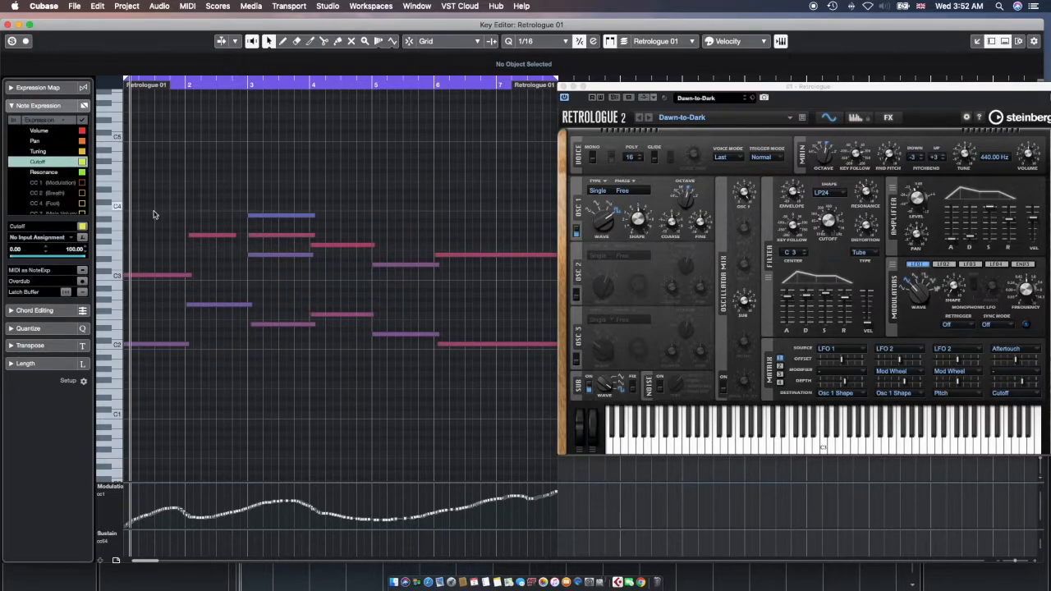
{"action": "left_click", "coordinate": [141, 278]}
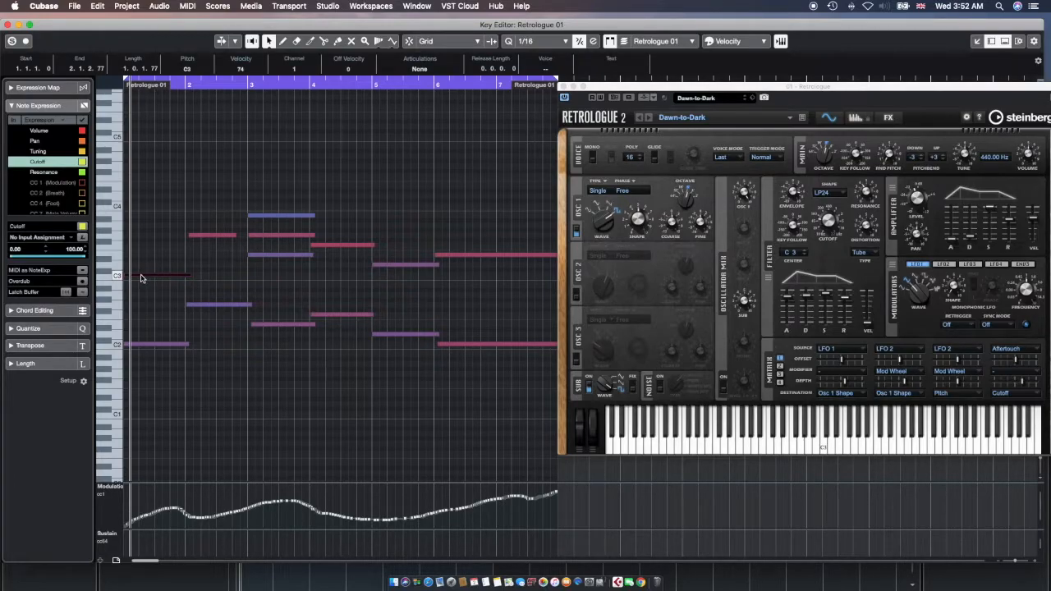
{"action": "left_click", "coordinate": [142, 277]}
Draw a rising zigzag Cutoff curve on the opening C3 note, then make Tuning the edited expression
{"action": "double_click", "coordinate": [205, 236]}
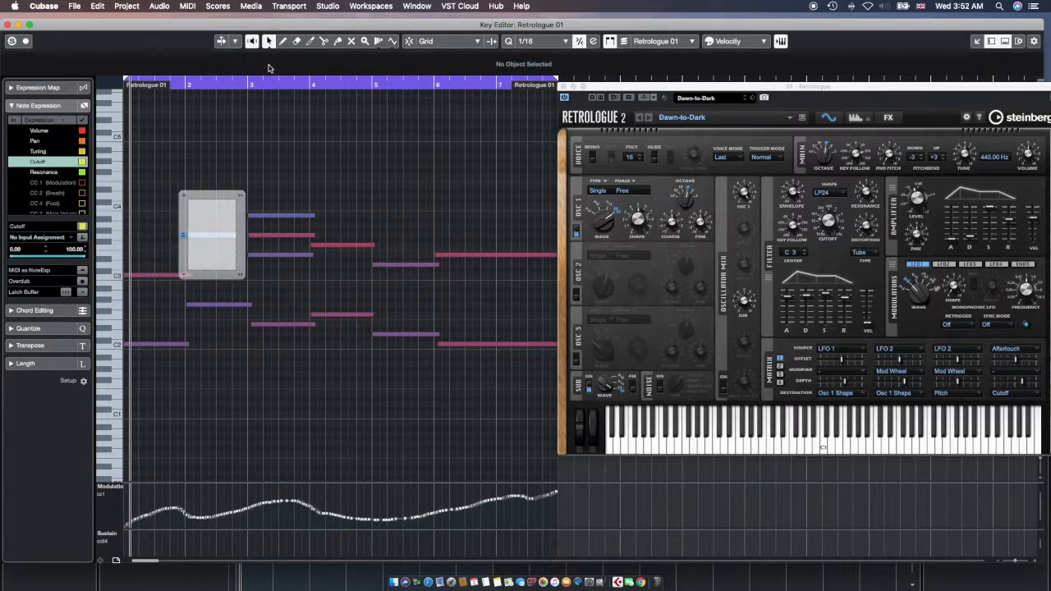
{"action": "left_click_drag", "start_coordinate": [156, 562], "coordinate": [145, 559]}
{"action": "key", "text": "period"}
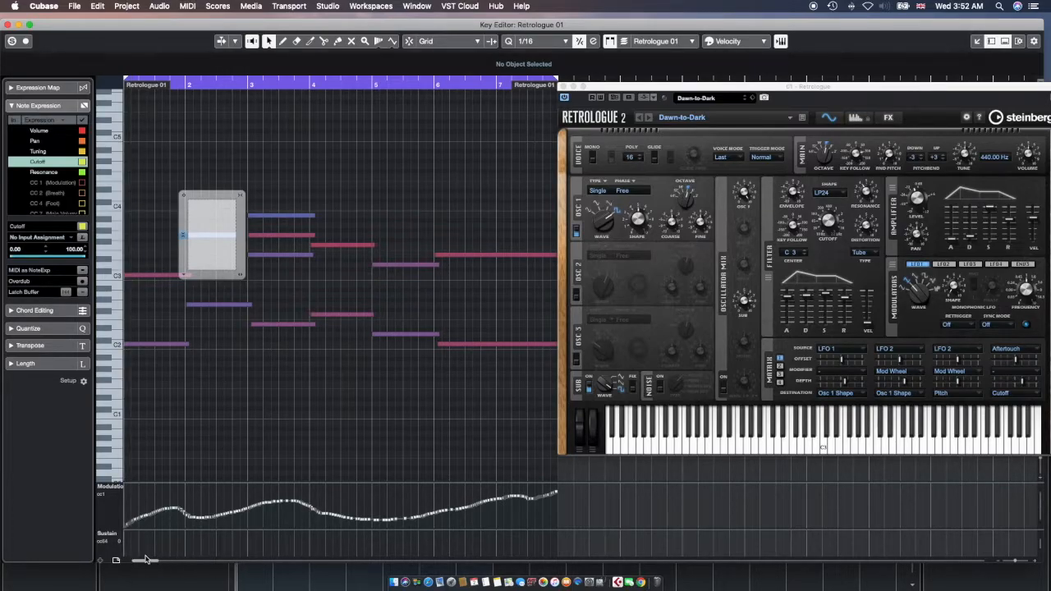
{"action": "double_click", "coordinate": [132, 276]}
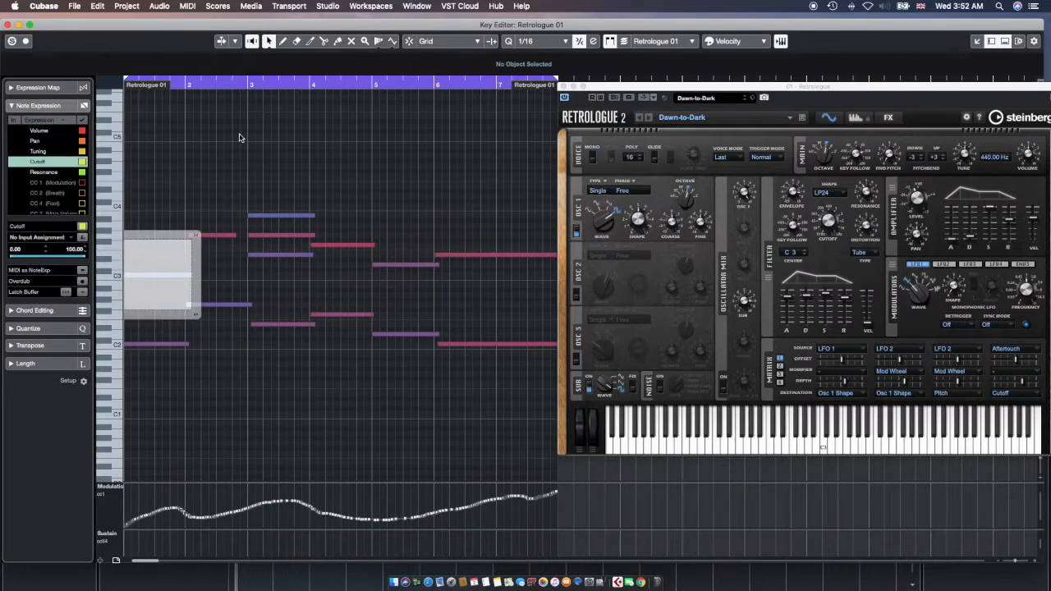
{"action": "left_click", "coordinate": [283, 41]}
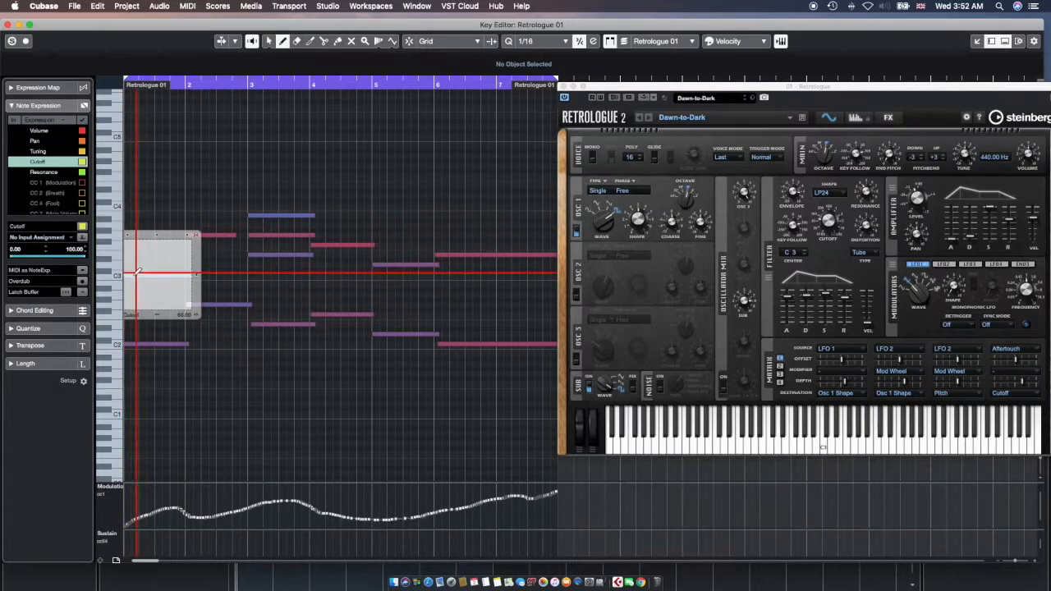
{"action": "mouse_move", "coordinate": [128, 301]}
{"action": "left_mouse_down"}
{"action": "mouse_move", "coordinate": [134, 258]}
{"action": "mouse_move", "coordinate": [135, 293]}
{"action": "mouse_move", "coordinate": [148, 249]}
{"action": "mouse_move", "coordinate": [153, 277]}
{"action": "mouse_move", "coordinate": [190, 235]}
{"action": "mouse_move", "coordinate": [221, 246]}
{"action": "mouse_move", "coordinate": [230, 159]}
{"action": "mouse_move", "coordinate": [171, 159]}
{"action": "left_mouse_up"}
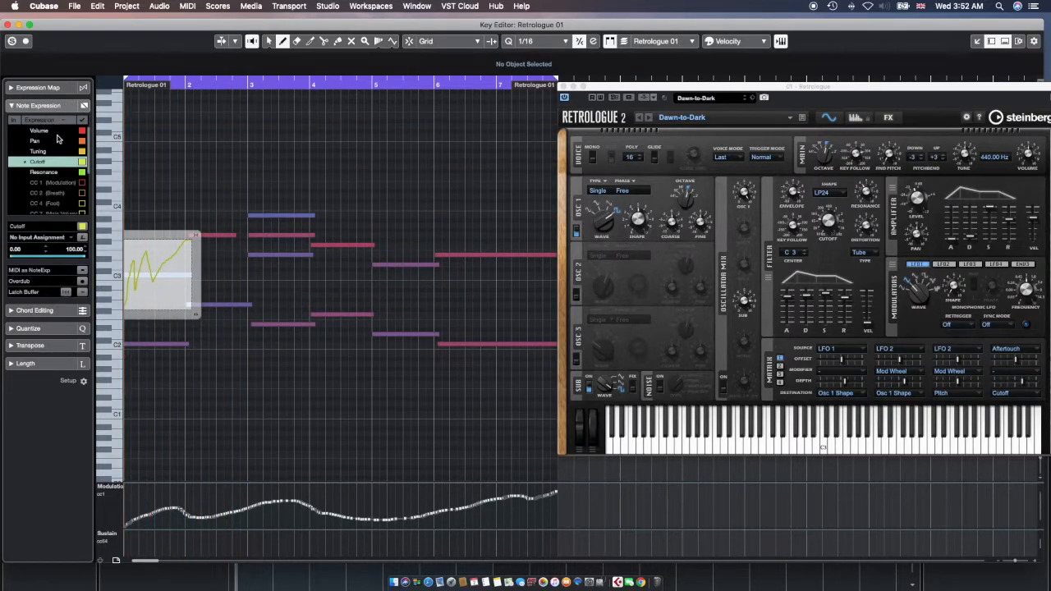
{"action": "left_click", "coordinate": [38, 151]}
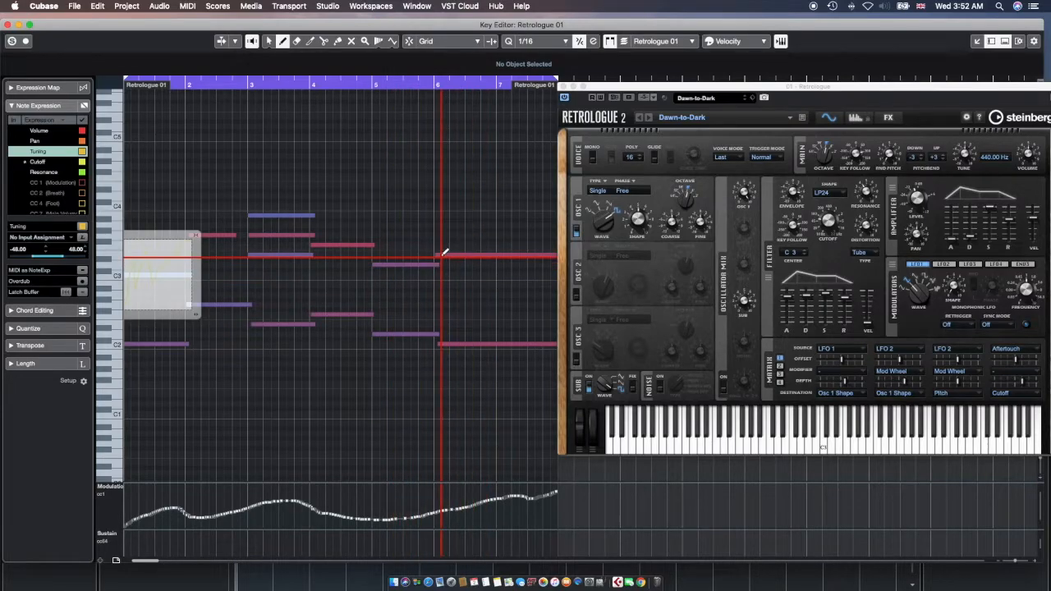
Draw a wavy Tuning curve on the long bar 6 note, dropping sharply at its end
{"action": "left_click_drag", "start_coordinate": [633, 89], "coordinate": [713, 94]}
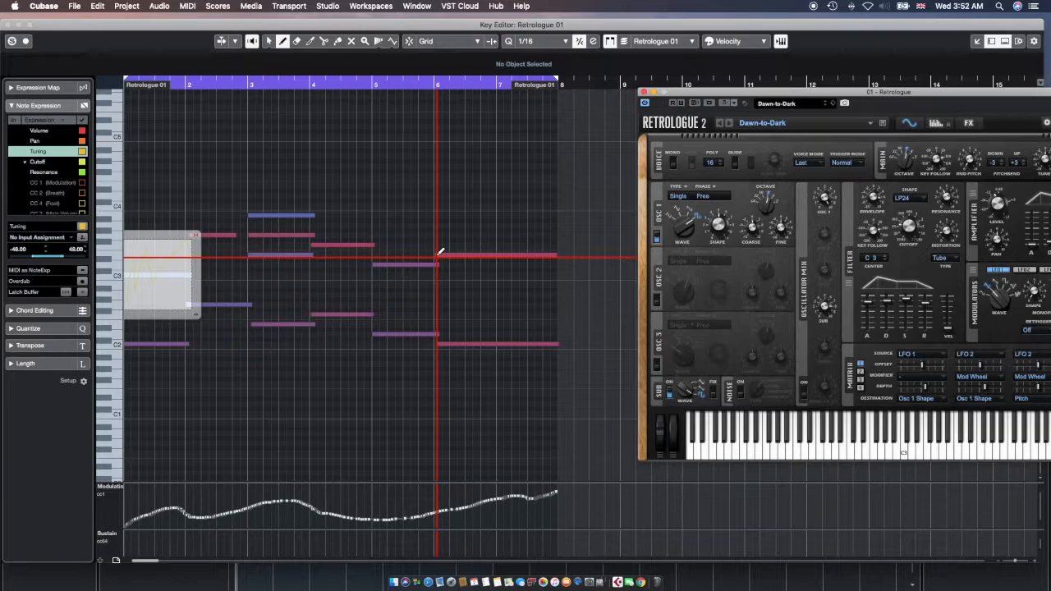
{"action": "double_click", "coordinate": [438, 254]}
{"action": "mouse_move", "coordinate": [449, 243]}
{"action": "left_mouse_down"}
{"action": "mouse_move", "coordinate": [462, 255]}
{"action": "mouse_move", "coordinate": [487, 239]}
{"action": "mouse_move", "coordinate": [509, 251]}
{"action": "mouse_move", "coordinate": [524, 244]}
{"action": "mouse_move", "coordinate": [537, 260]}
{"action": "mouse_move", "coordinate": [553, 237]}
{"action": "mouse_move", "coordinate": [556, 288]}
{"action": "left_mouse_up"}
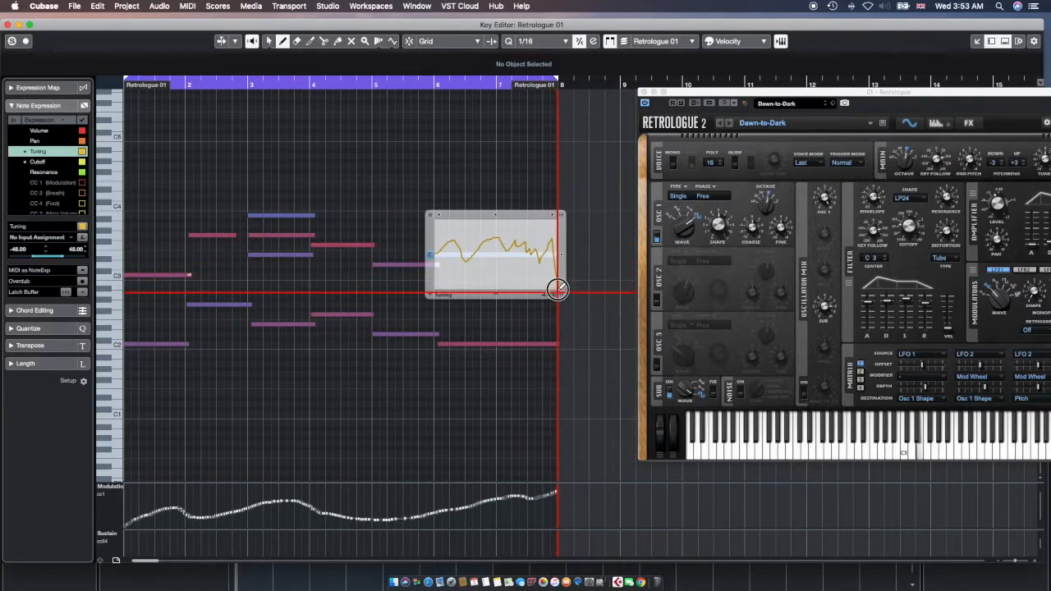
{"action": "key", "text": "period"}
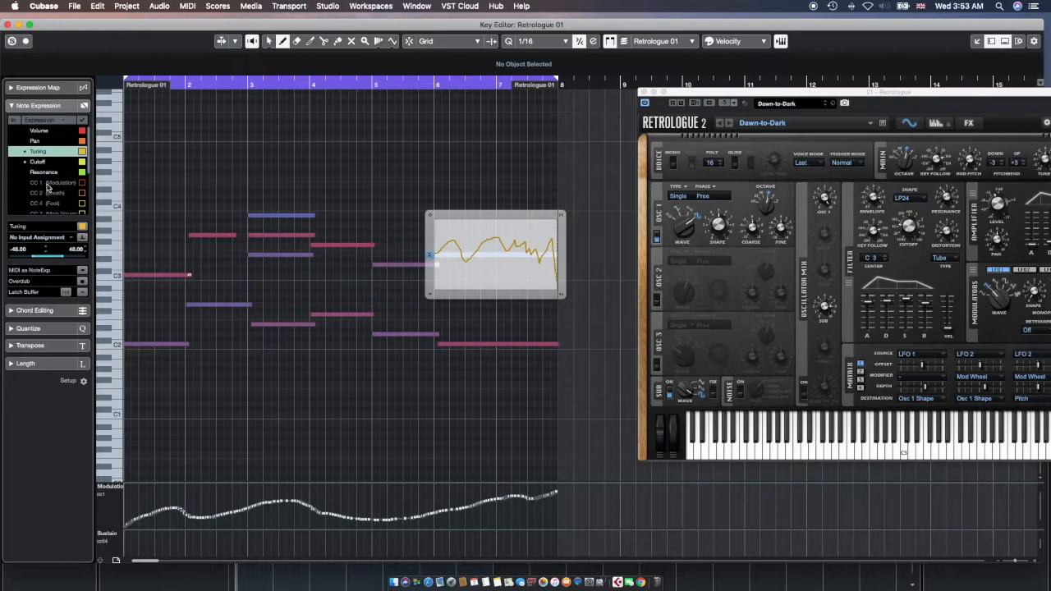
{"action": "scroll", "coordinate": [26, 193], "scroll_direction": "down", "scroll_amount": 4}
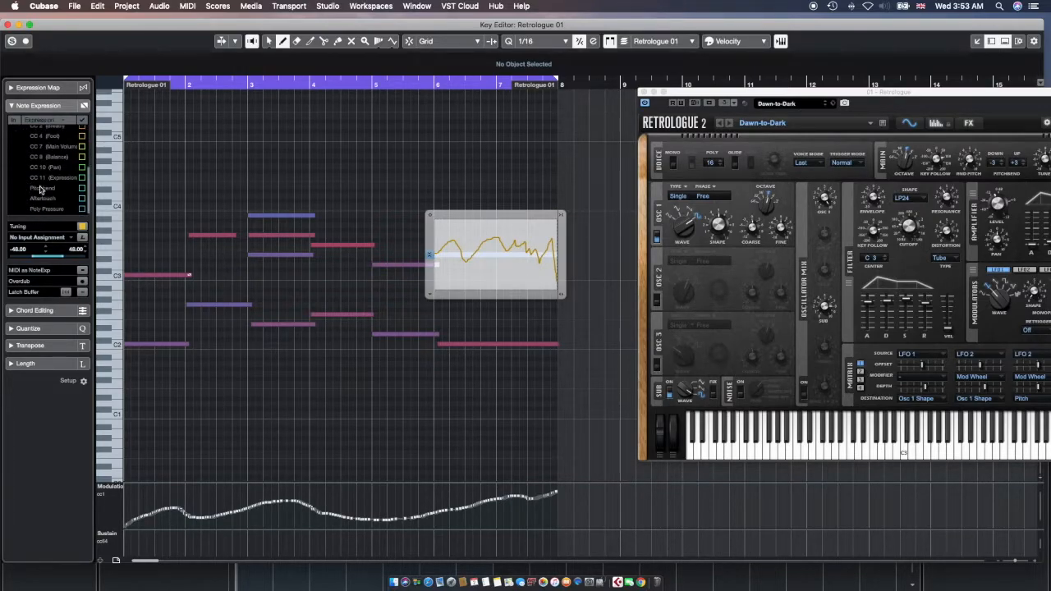
Select Pitchbend and draw a rising Pitchbend curve on the note at bar 3
{"action": "left_click", "coordinate": [39, 189]}
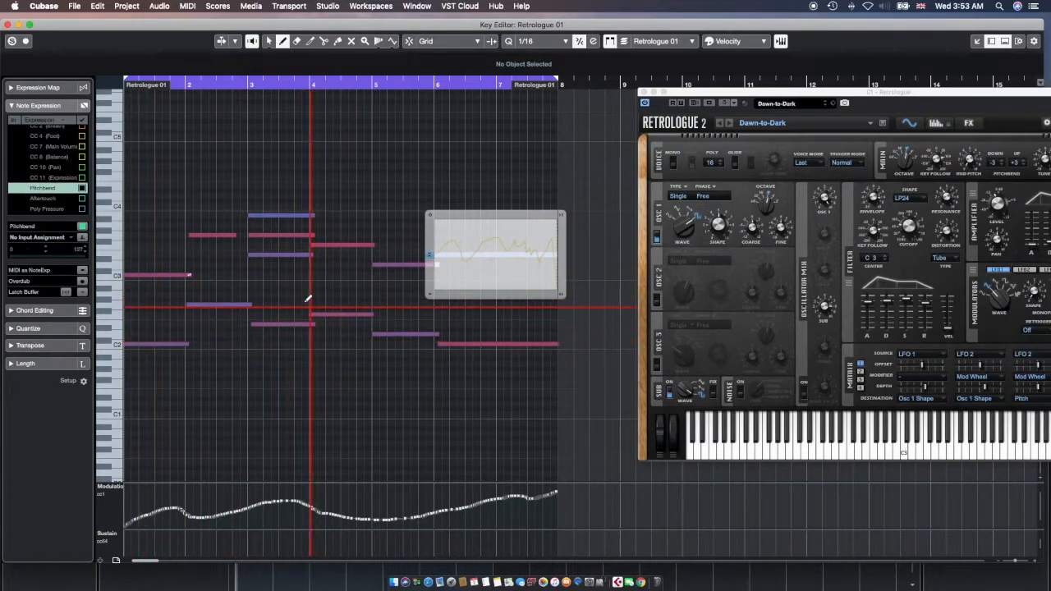
{"action": "left_click", "coordinate": [250, 215]}
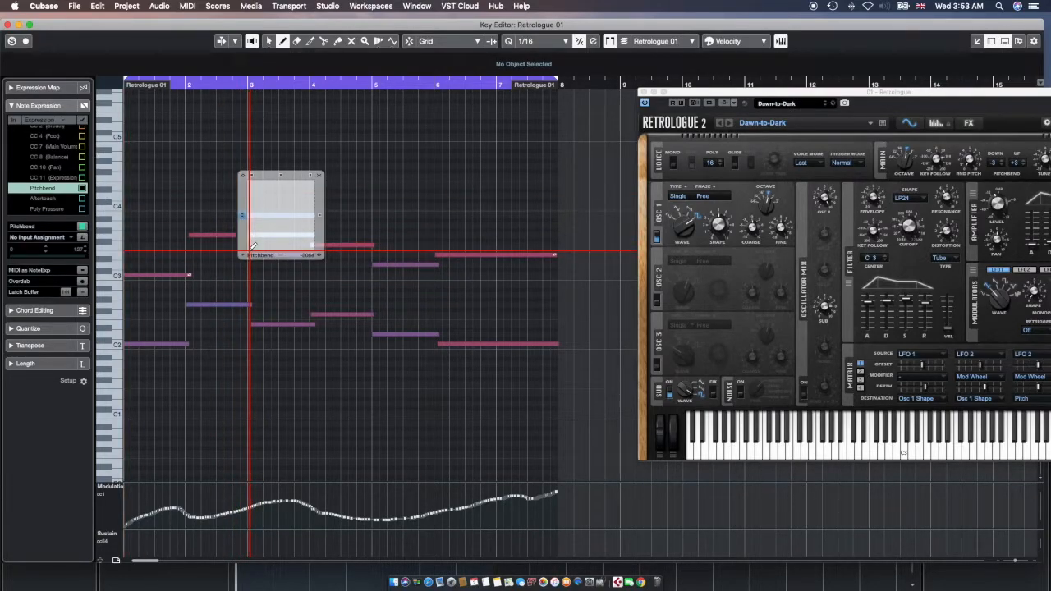
{"action": "left_click_drag", "start_coordinate": [249, 248], "coordinate": [312, 178]}
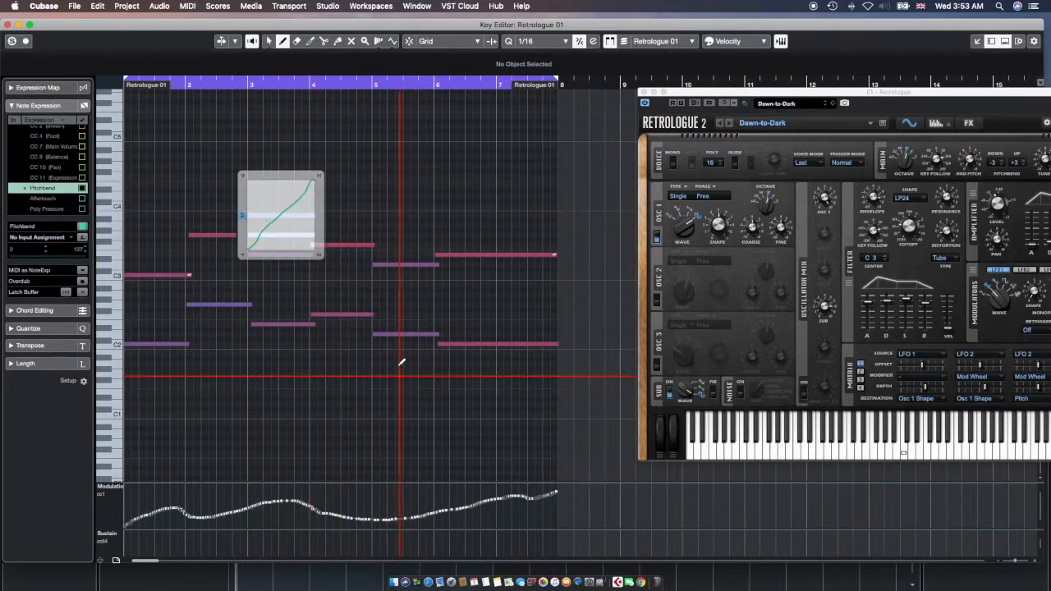
Draw a steeply falling Pitchbend curve on the note starting at bar 4
{"action": "left_click", "coordinate": [129, 343]}
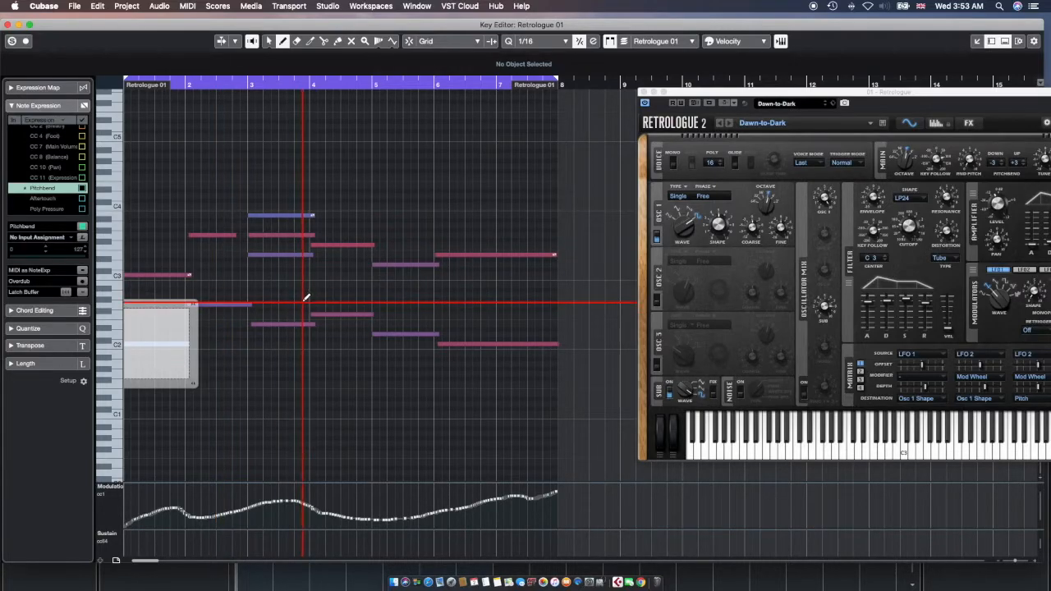
{"action": "left_click", "coordinate": [327, 313]}
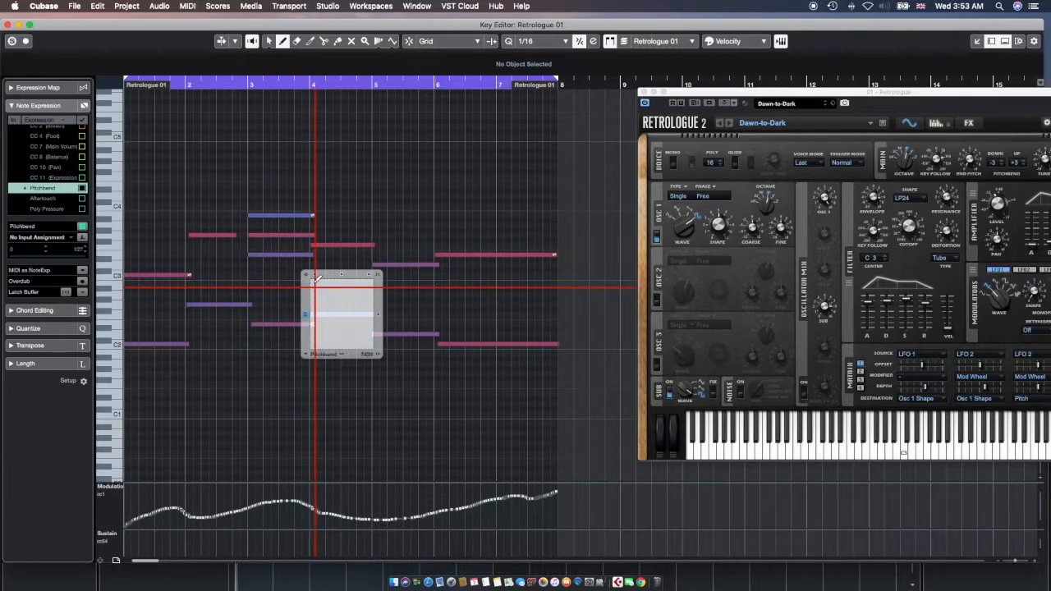
{"action": "left_click_drag", "start_coordinate": [317, 284], "coordinate": [376, 351]}
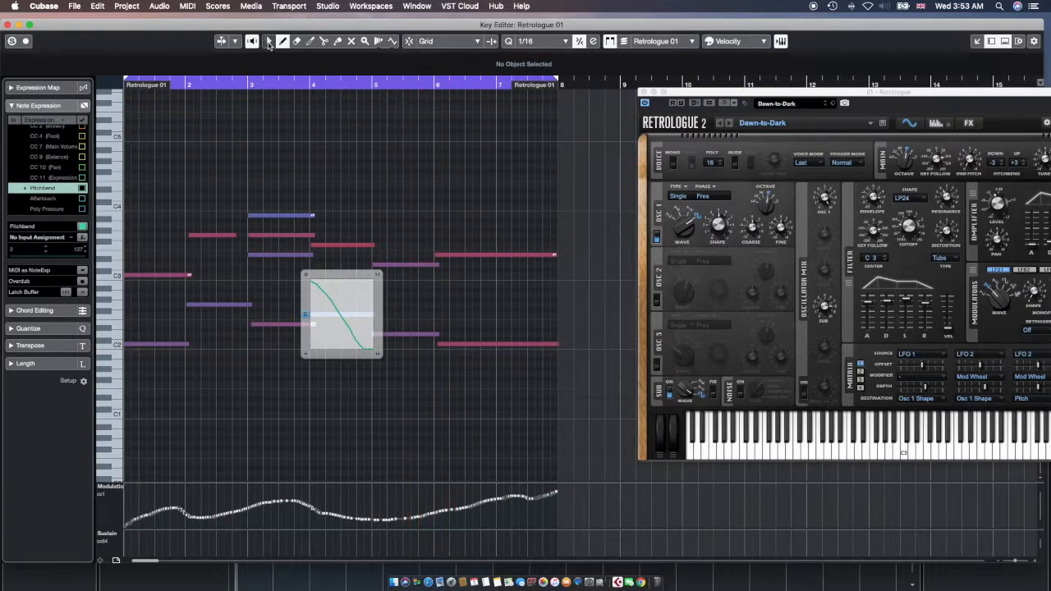
Hide the Note Expression settings and play back the part with its drawn expression curves
{"action": "left_click", "coordinate": [54, 106]}
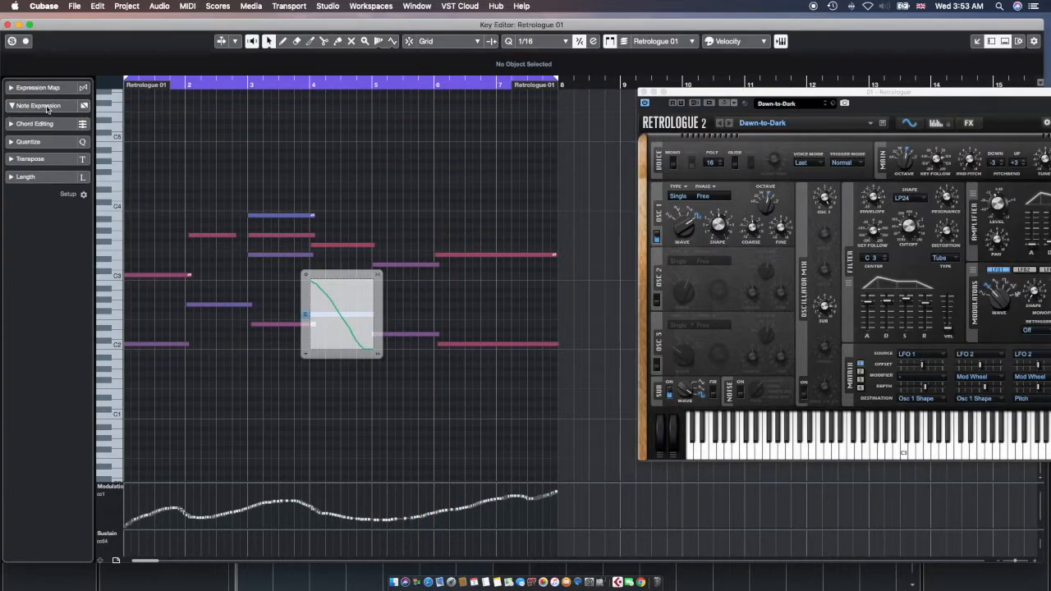
{"action": "left_click", "coordinate": [408, 157]}
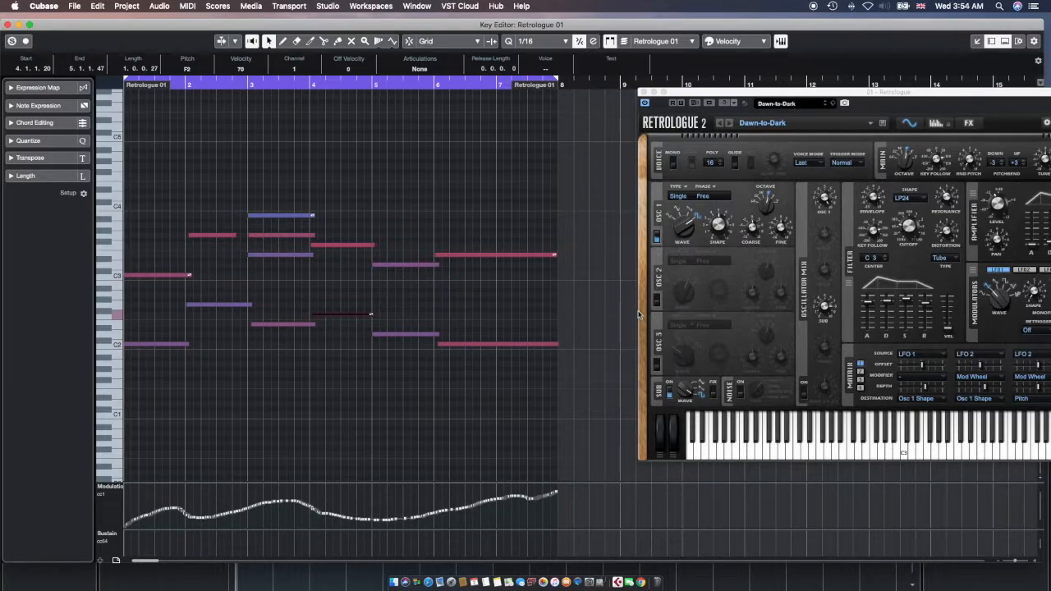
{"action": "key", "text": "space"}
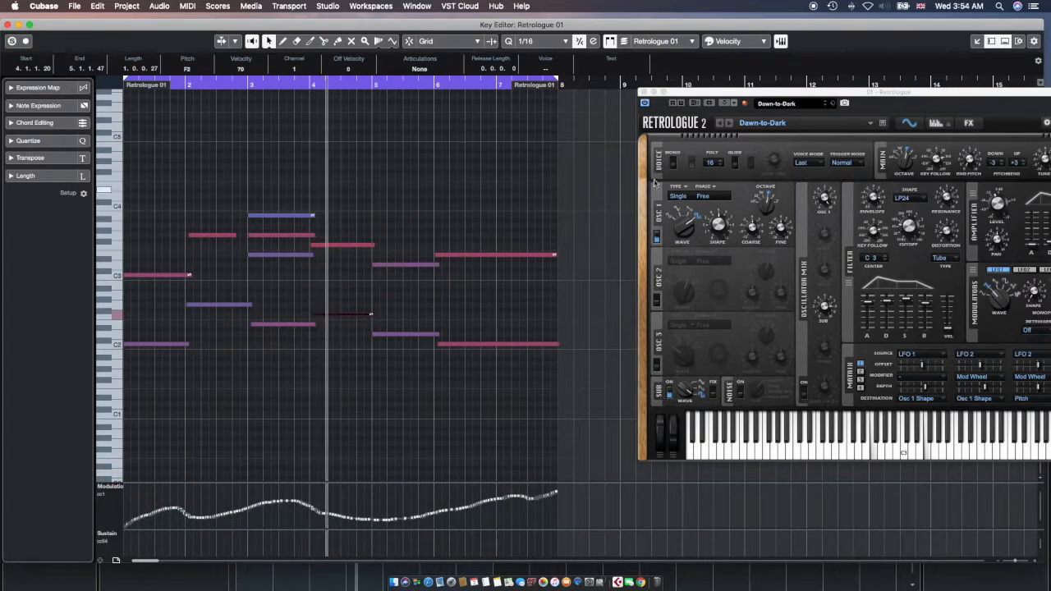
Move the Retrologue window aside, then bring the Key Editor forward and close it
{"action": "left_click_drag", "start_coordinate": [853, 91], "coordinate": [790, 103]}
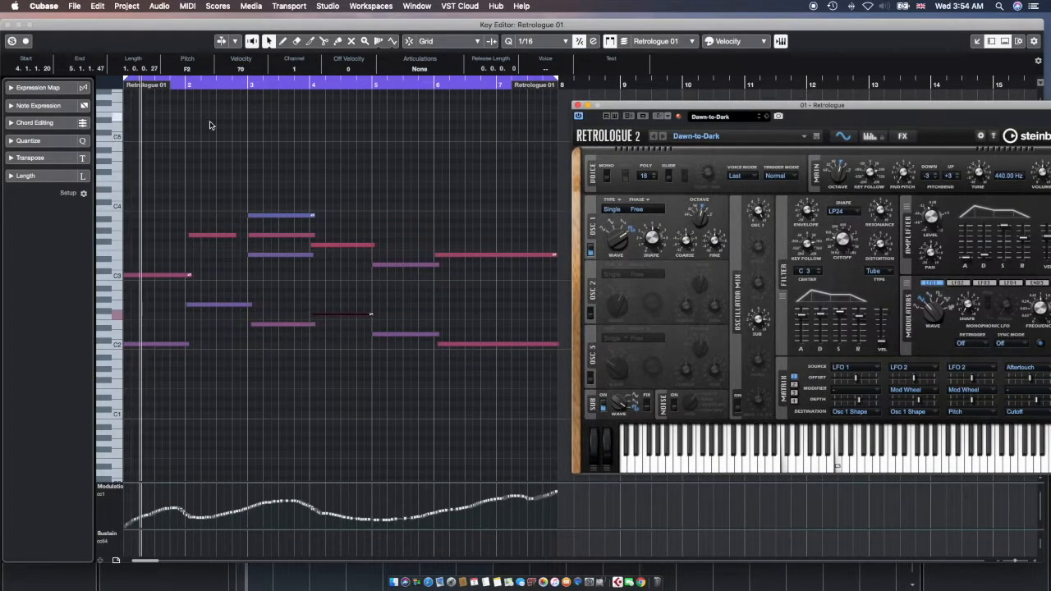
{"action": "left_click_drag", "start_coordinate": [118, 28], "coordinate": [125, 22]}
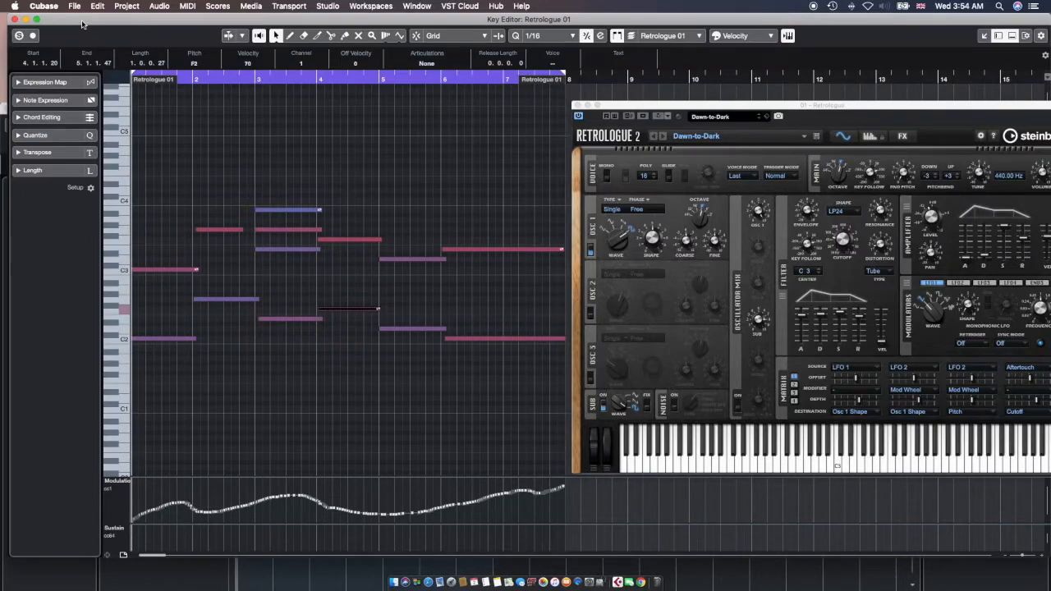
{"action": "left_click", "coordinate": [13, 19]}
Maximize the project window, shift the Retrologue window aside, and restart playback from the project start
{"action": "double_click", "coordinate": [262, 109]}
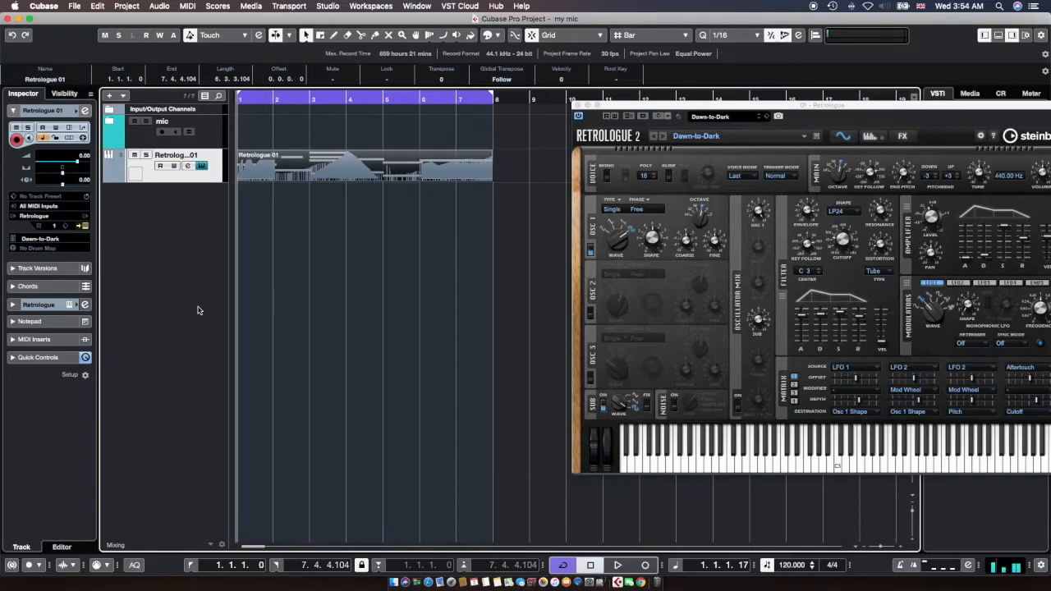
{"action": "left_click_drag", "start_coordinate": [738, 112], "coordinate": [678, 123]}
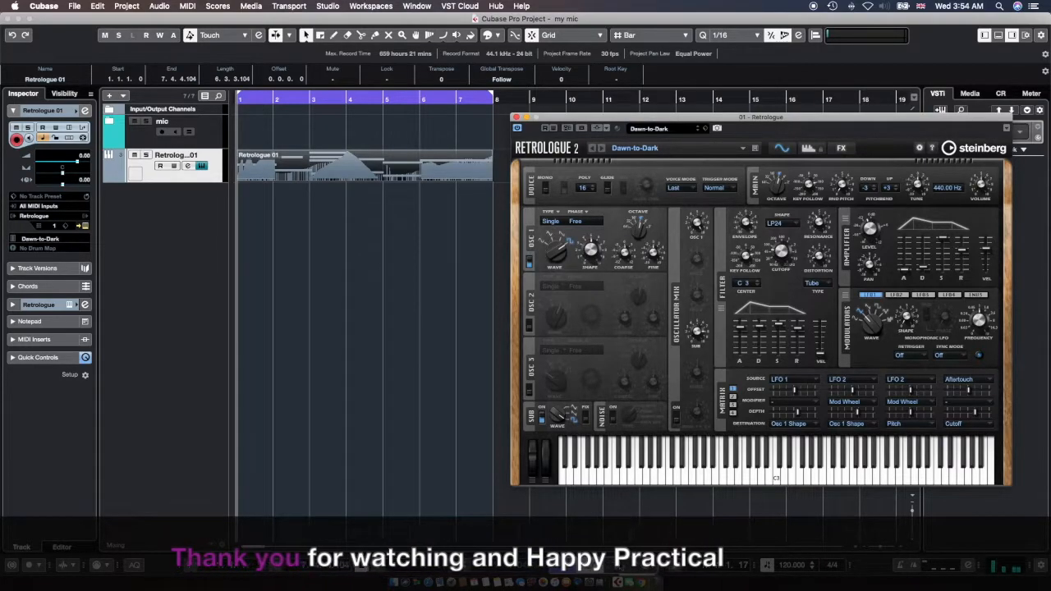
{"action": "left_click", "coordinate": [389, 444]}
{"action": "key", "text": "space"}
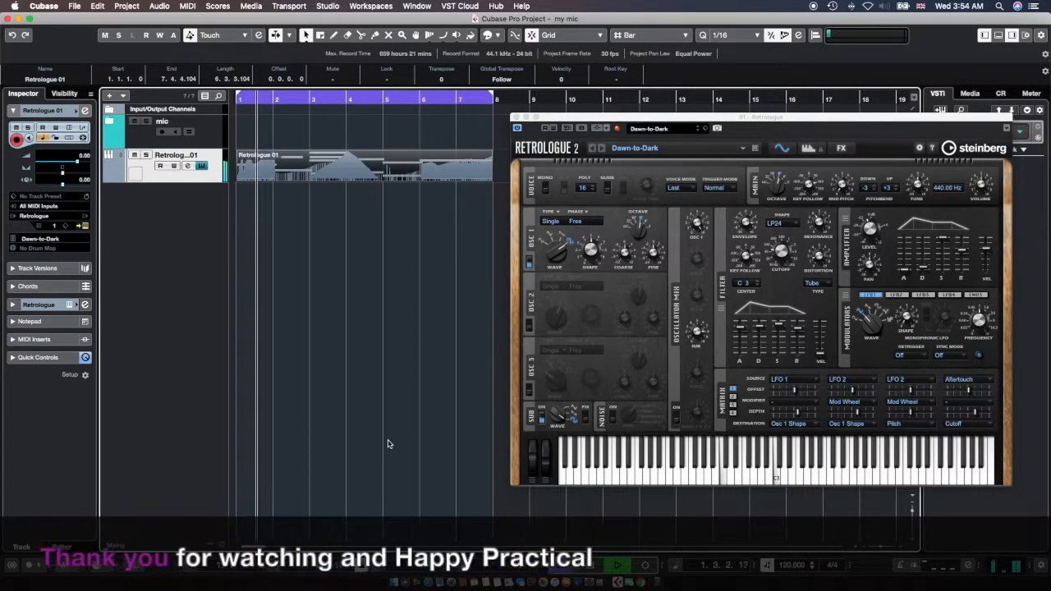